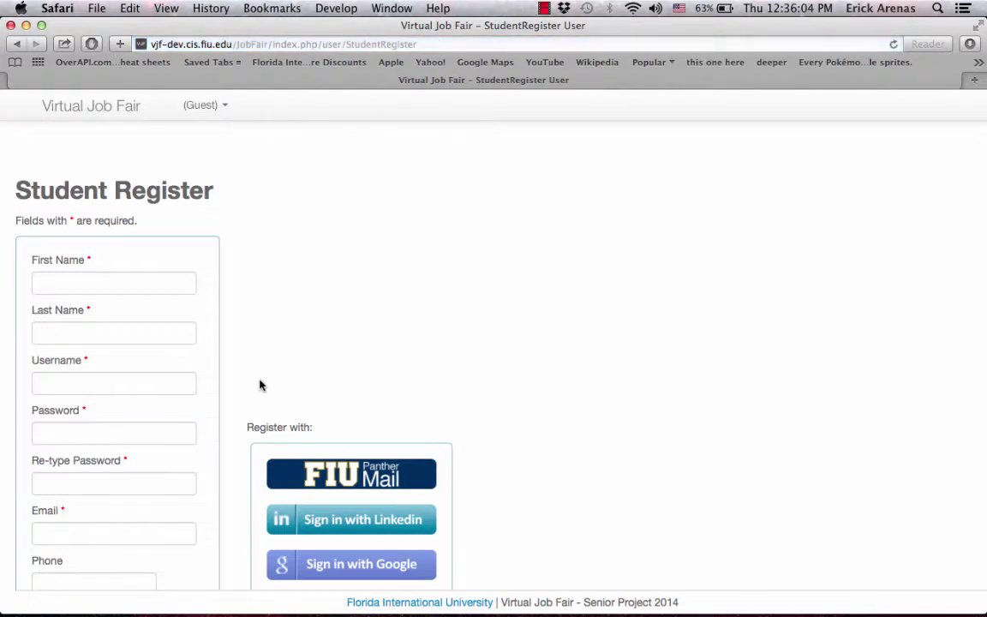
Look over the student registration form, return to the login page, and log in with the prefilled student account.
scroll(188, 288, down, 1)
scroll(189, 288, down, 3)
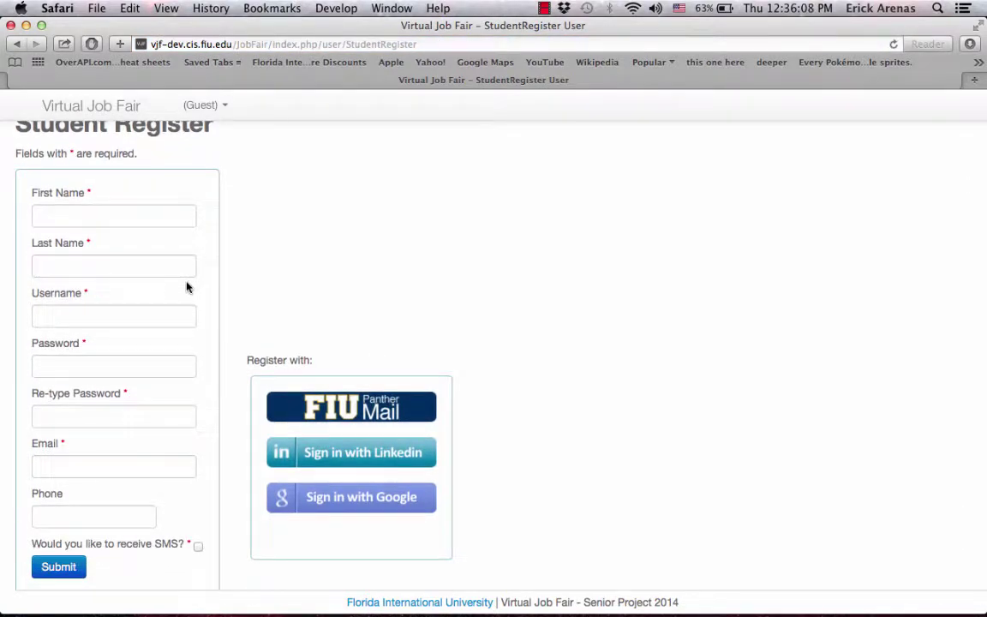
scroll(187, 285, up, 3)
click(119, 115)
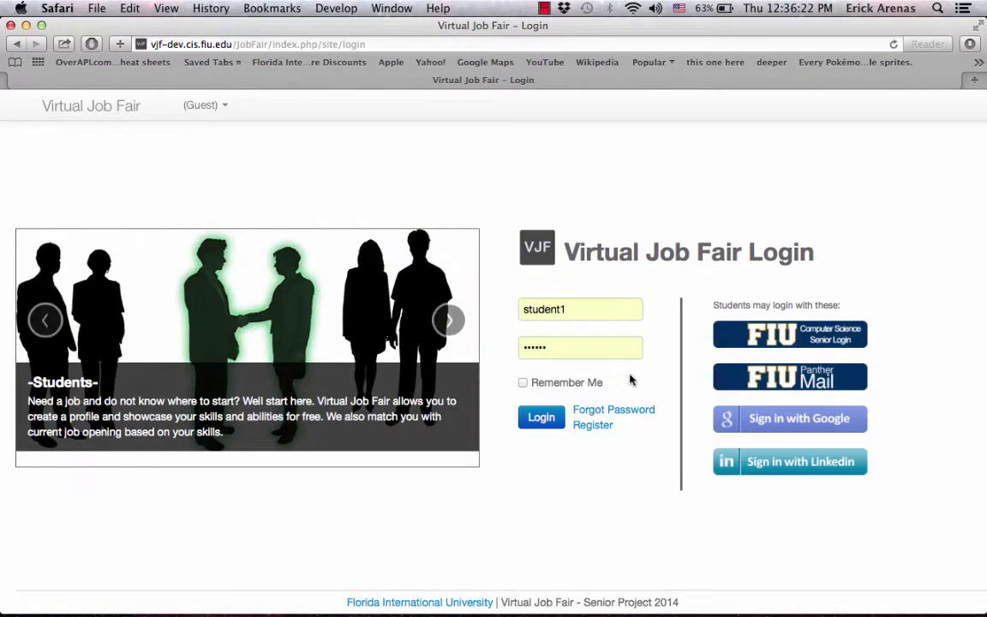
click(528, 418)
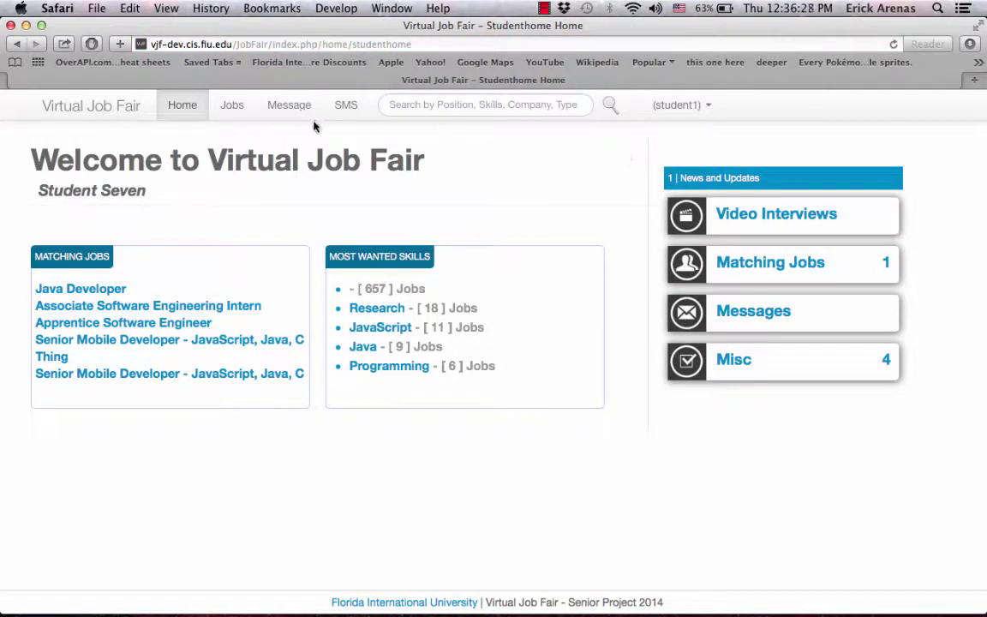
Open the job listings and examine the advanced search fields, saved queries and listed positions.
click(228, 114)
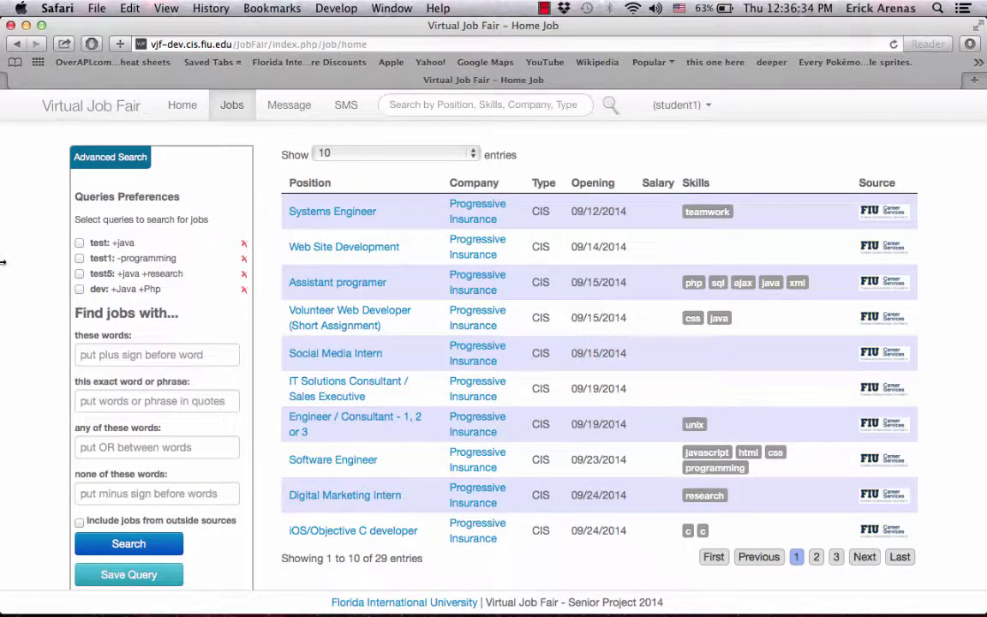
scroll(8, 328, down, 2)
scroll(8, 329, up, 2)
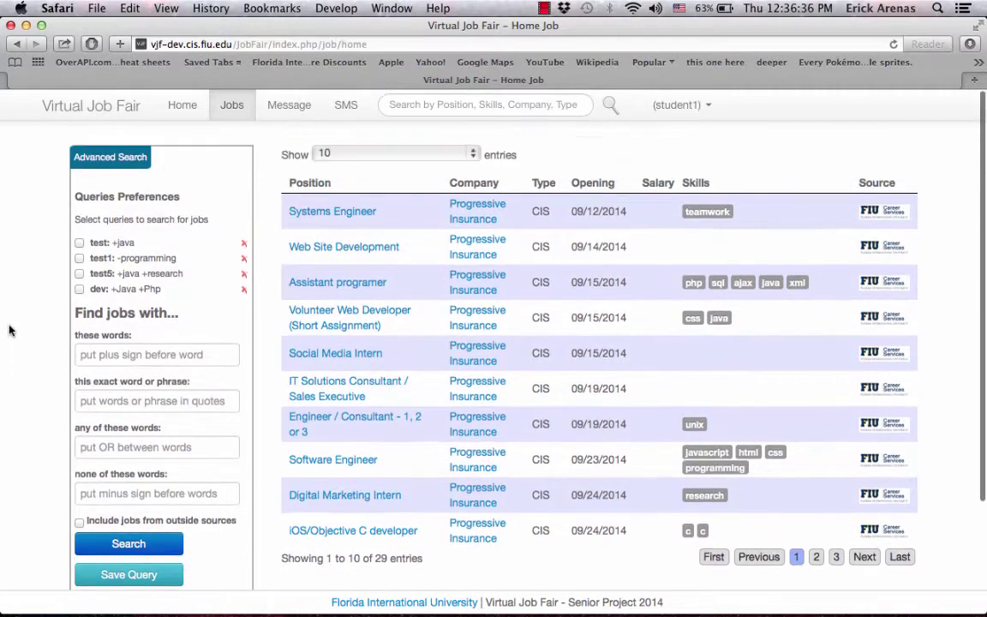
scroll(55, 321, down, 1)
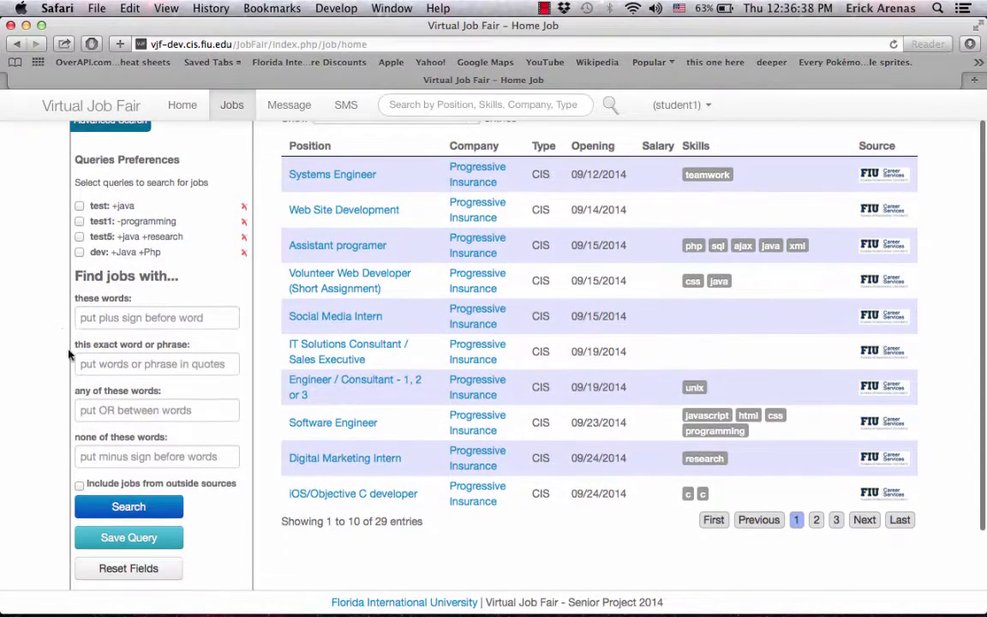
click(102, 322)
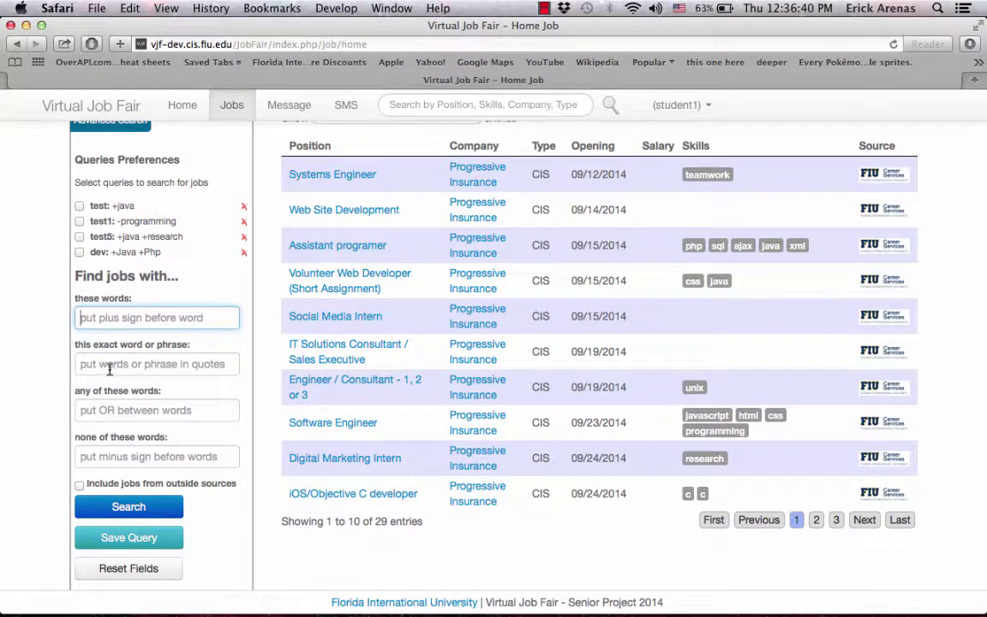
click(109, 367)
click(112, 409)
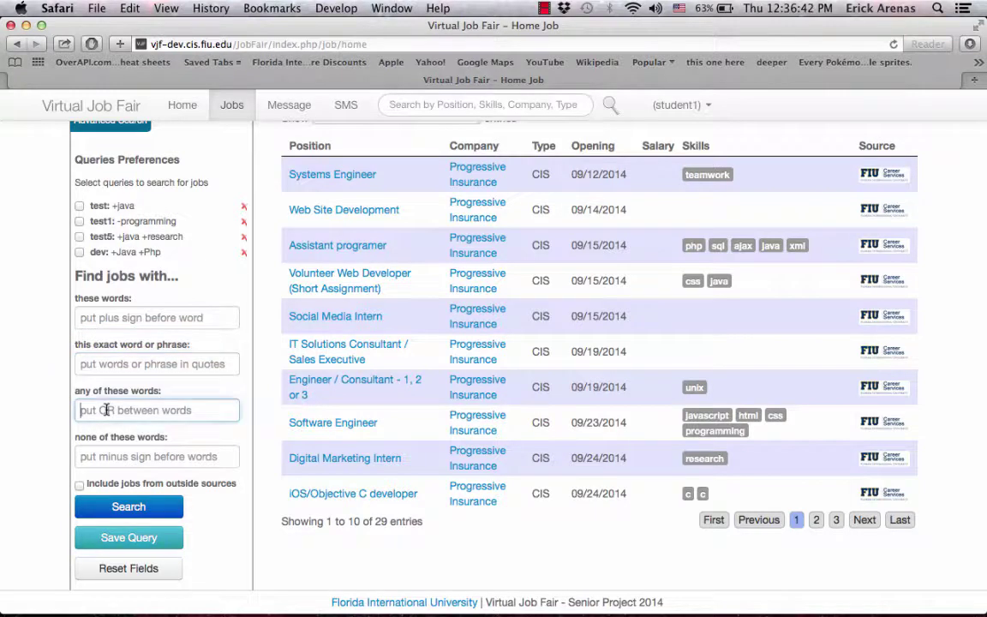
scroll(16, 429, down, 2)
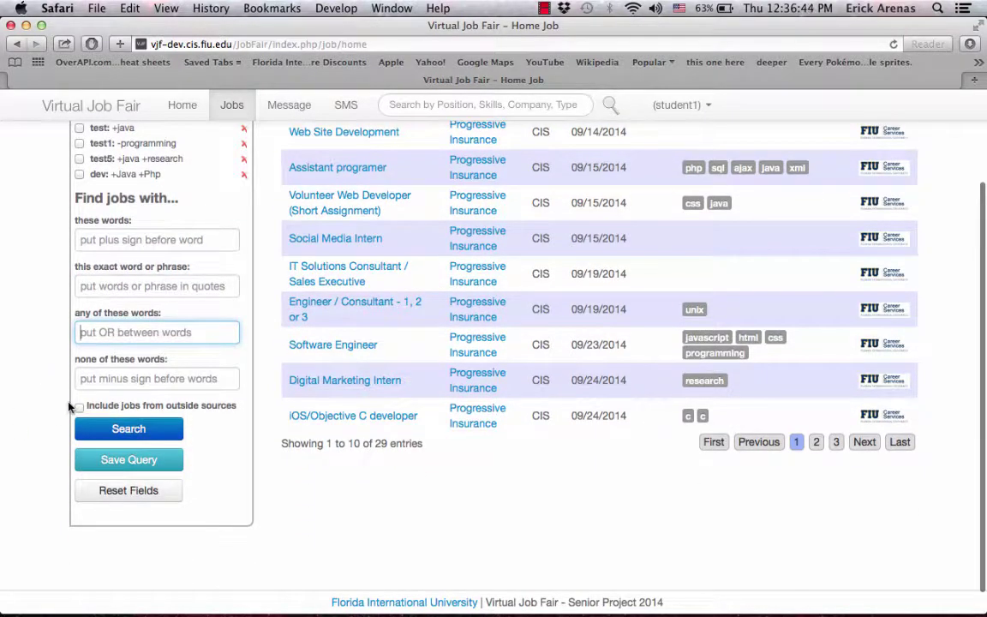
scroll(71, 407, up, 1)
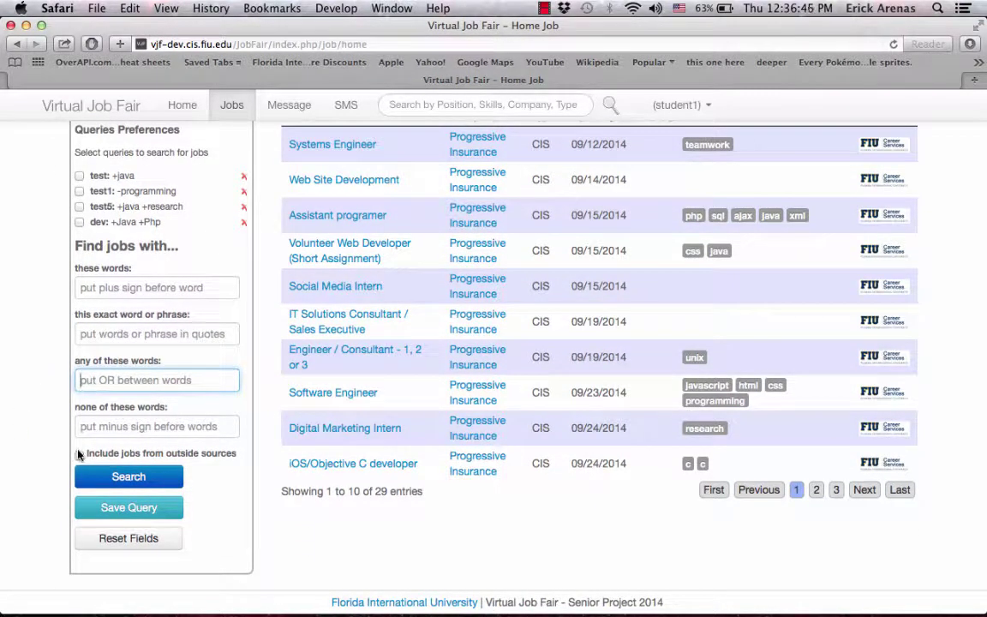
scroll(206, 407, up, 2)
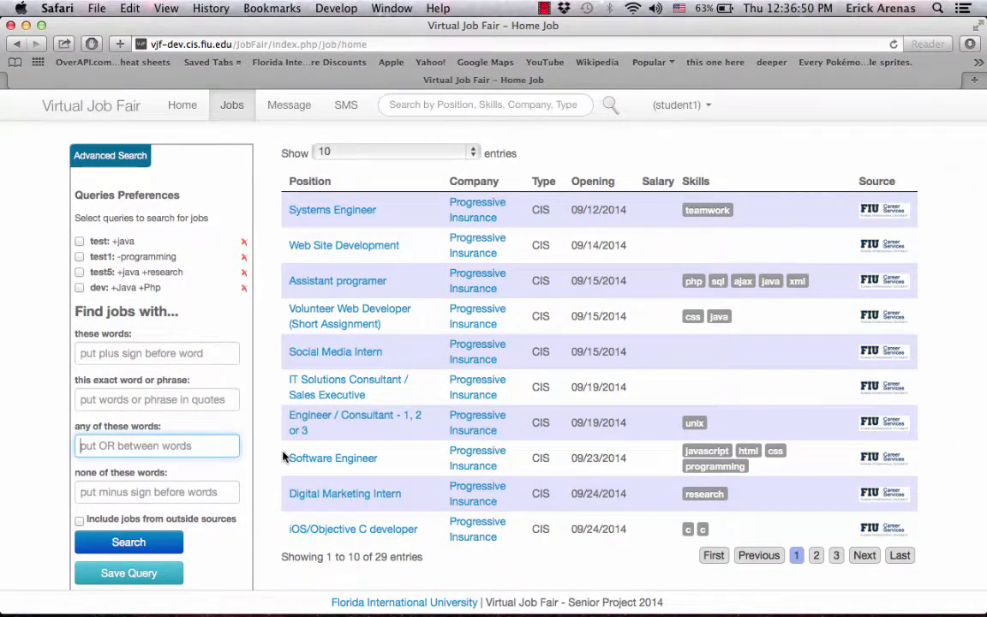
Run a job search that includes outside sources, leaving the word and location fields empty.
click(79, 520)
click(104, 537)
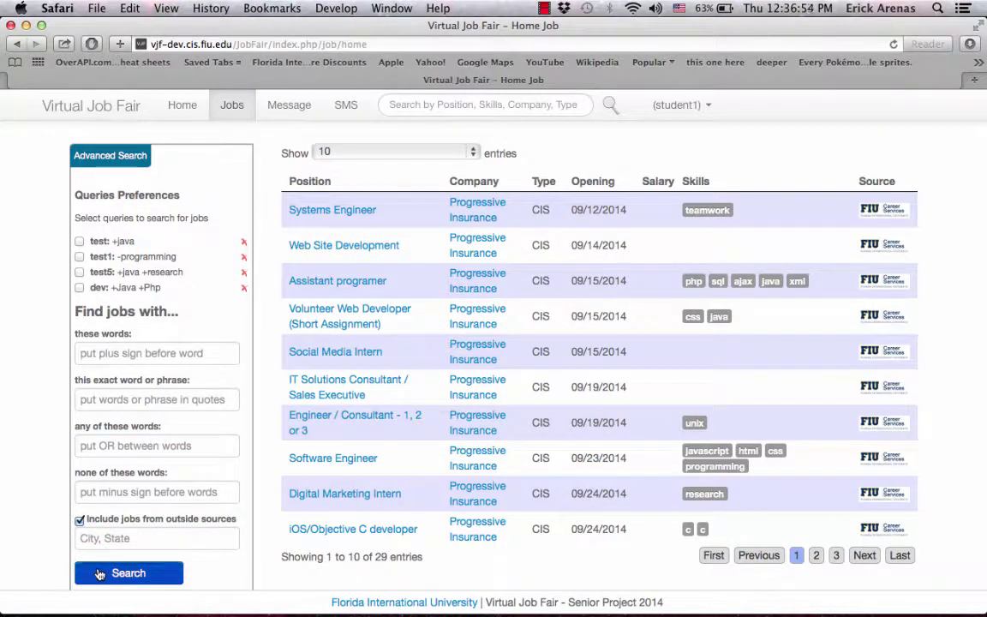
key(Return)
scroll(190, 484, down, 2)
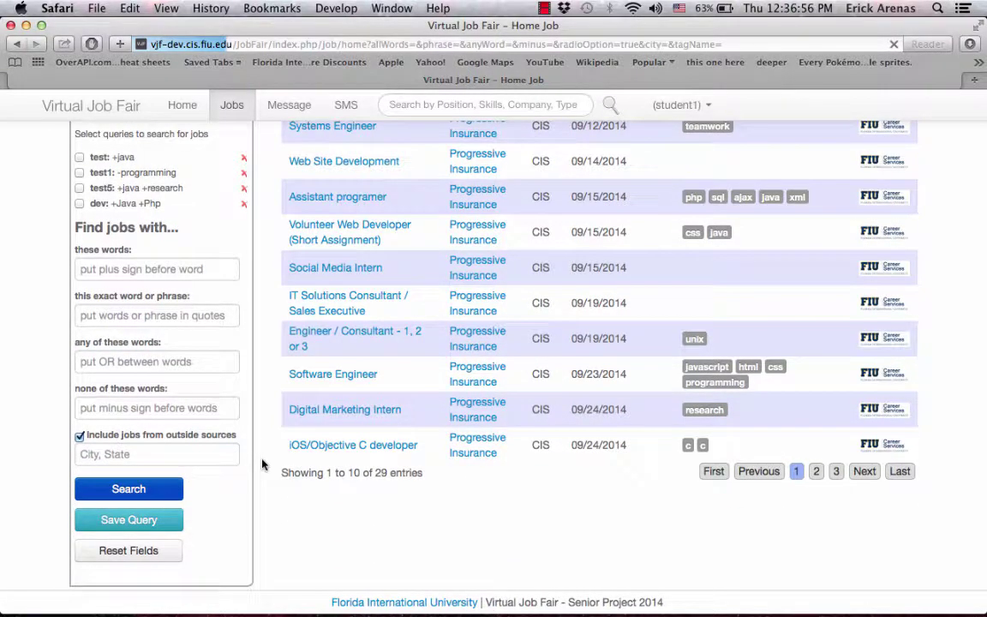
scroll(262, 463, up, 3)
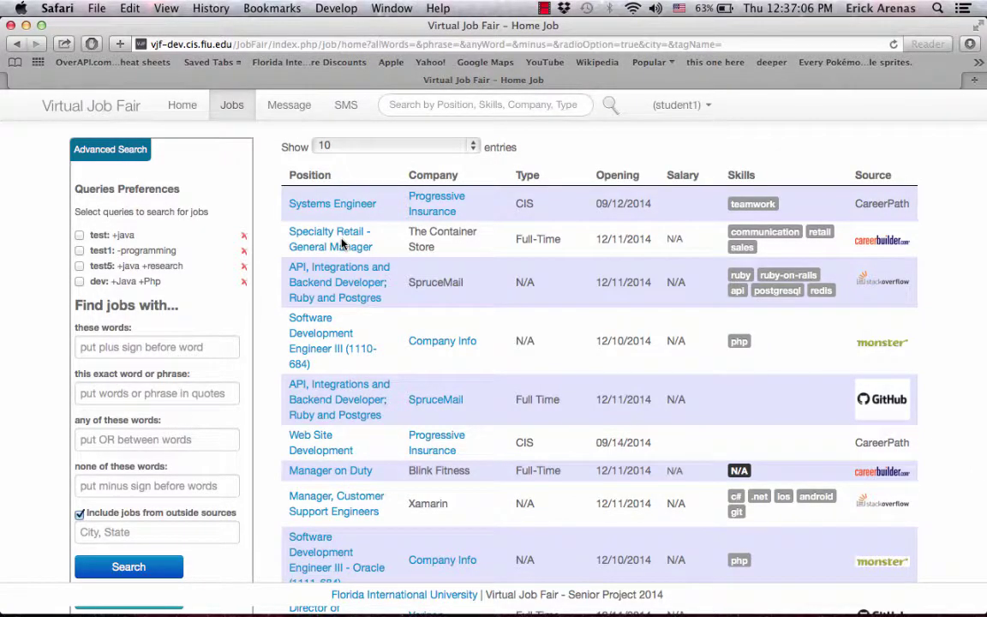
Search for jobs with the saved query "test: +java" and without jobs from outside sources.
click(79, 235)
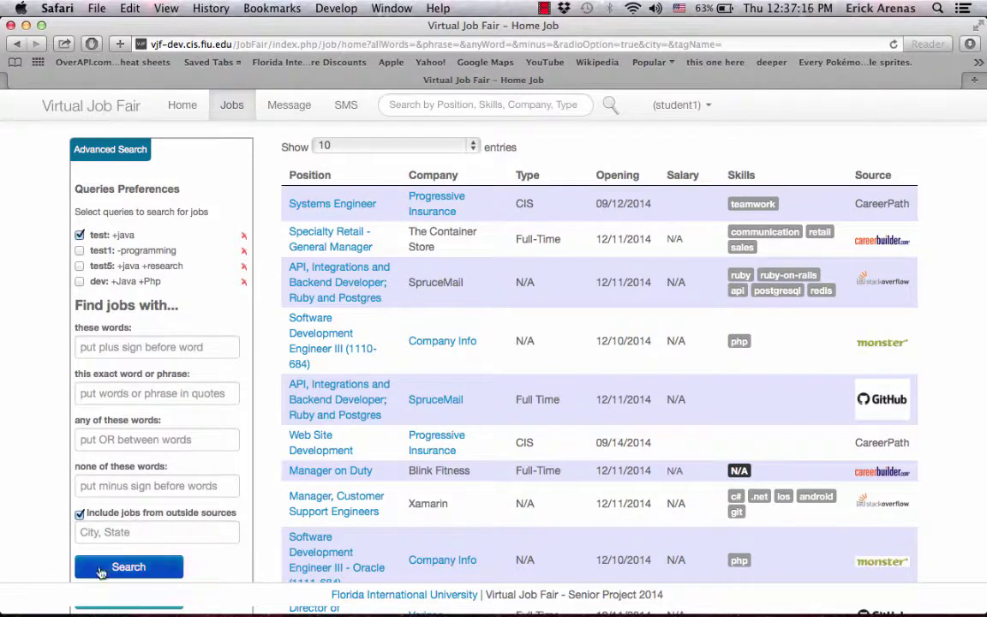
scroll(129, 497, down, 1)
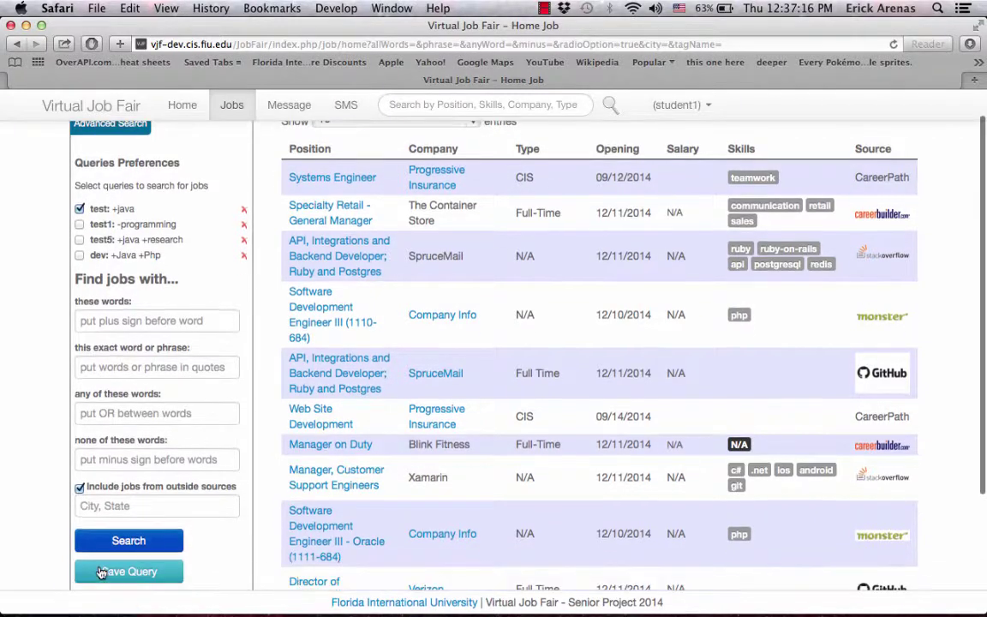
click(80, 487)
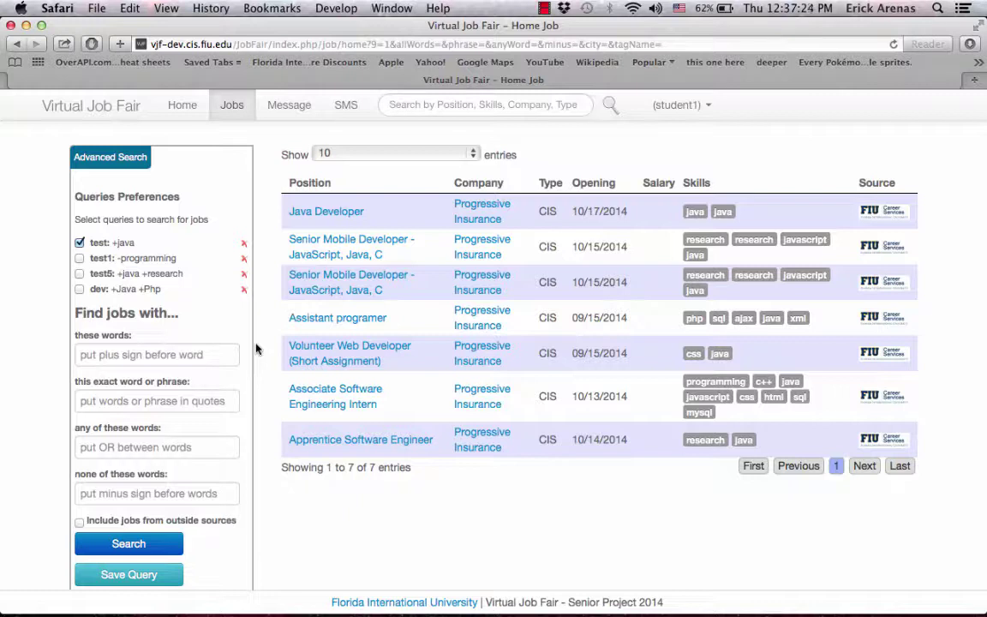
Add the saved query "test1: -programming" to the selection and rerun the job search.
click(79, 260)
scroll(90, 351, down, 2)
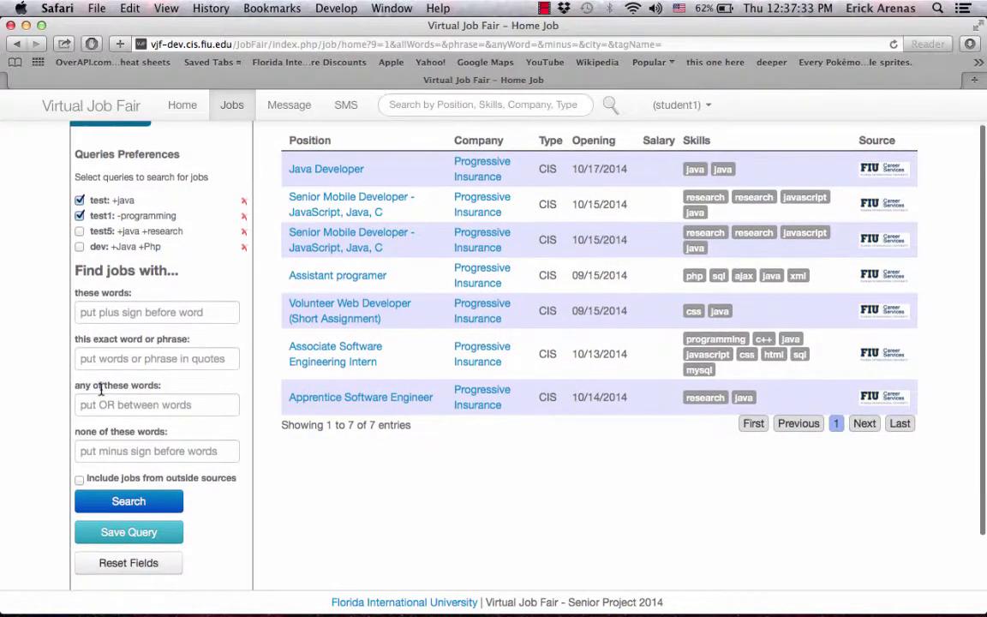
click(120, 502)
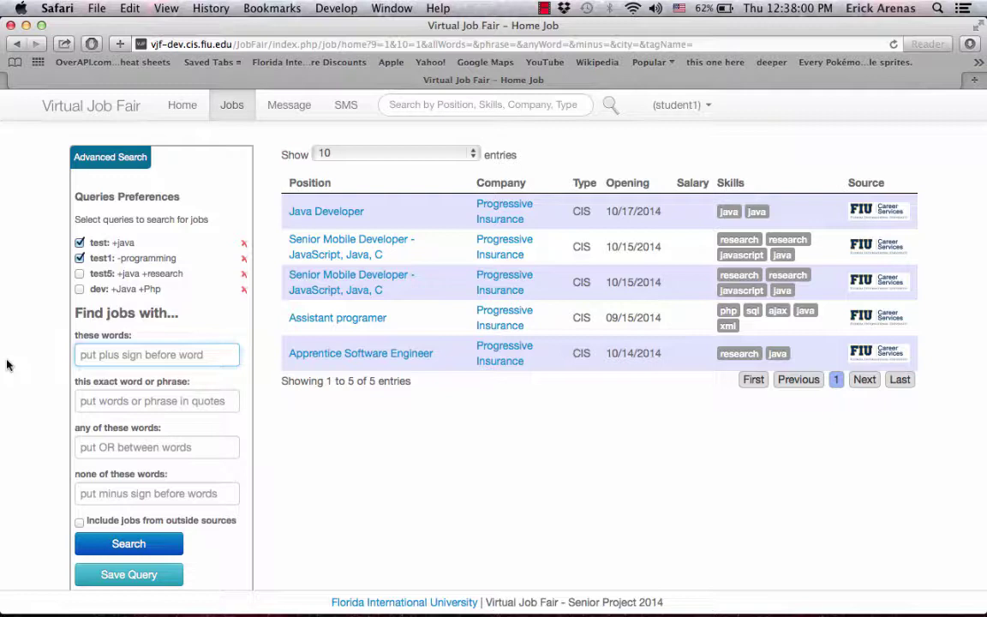
Narrow the job search by requiring the word "+php" along with the selected saved queries.
click(85, 387)
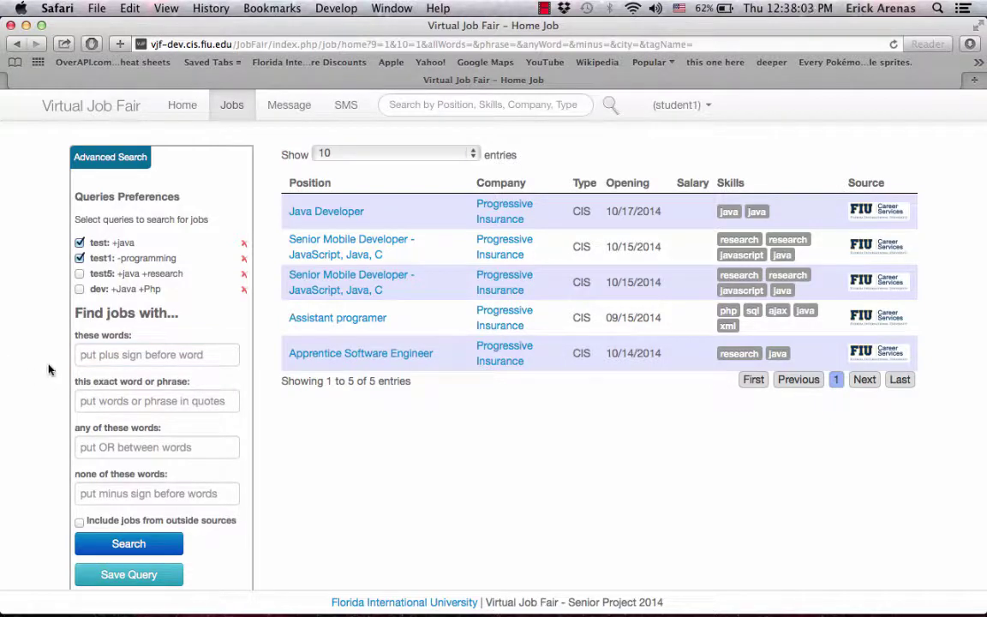
click(94, 357)
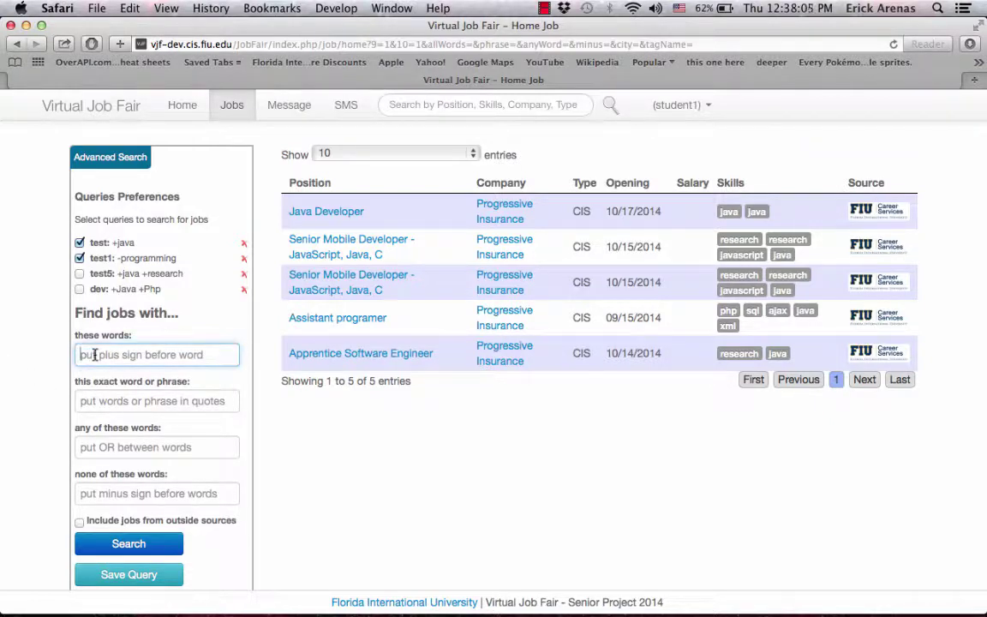
text(+)
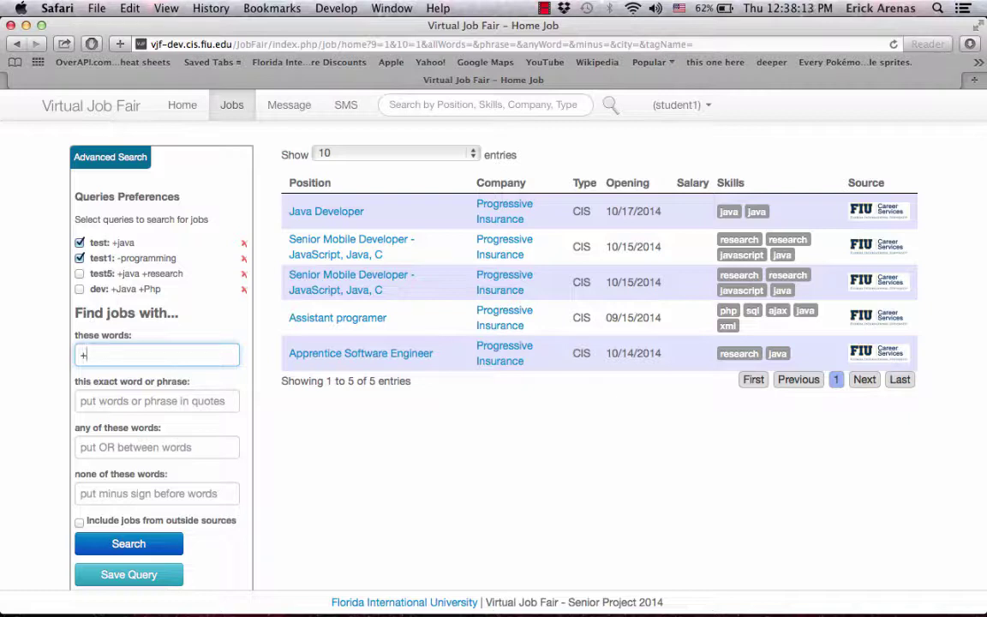
text(php)
click(112, 543)
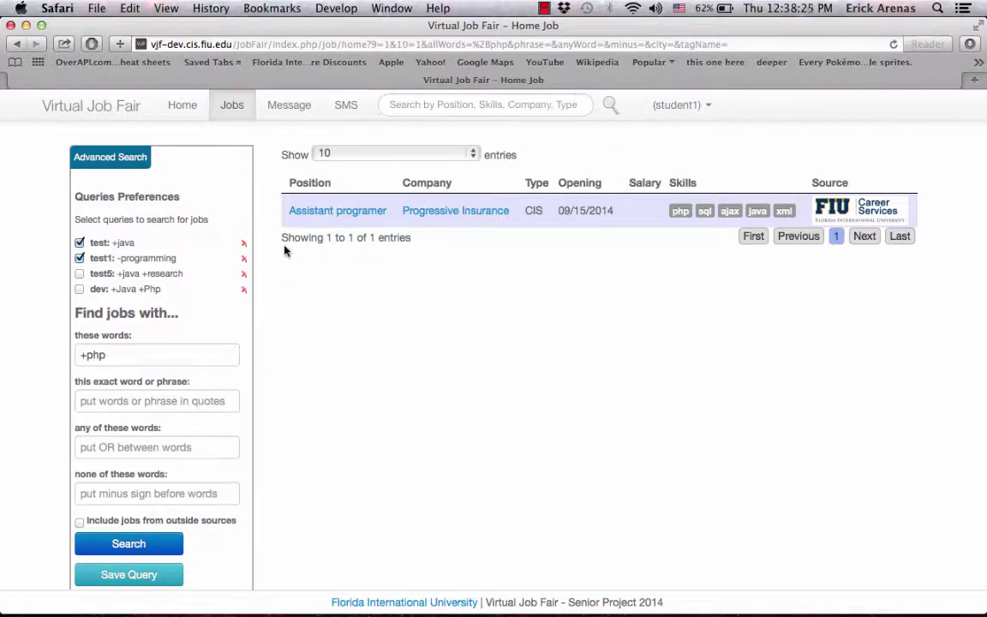
Visit the messages page and the SMS page.
click(283, 104)
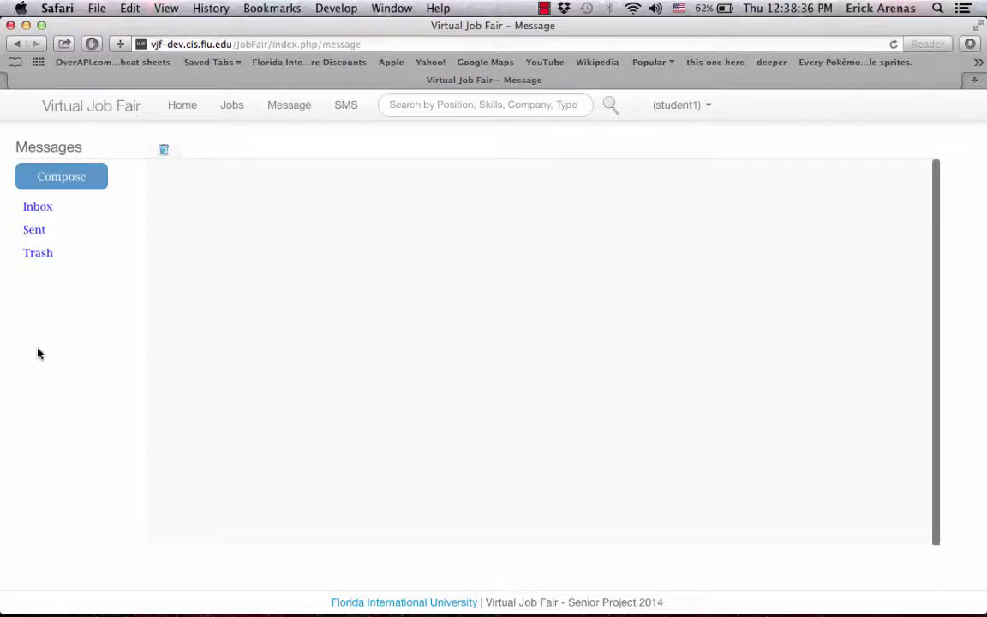
click(367, 119)
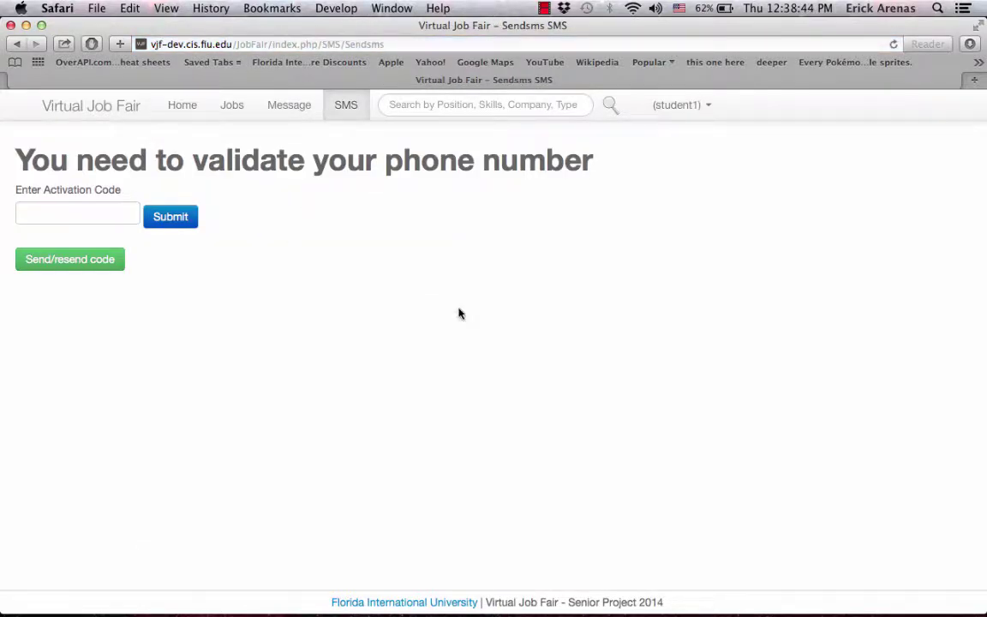
Open the logged-in student's profile and look over its personal information, settings, education and skills.
click(685, 108)
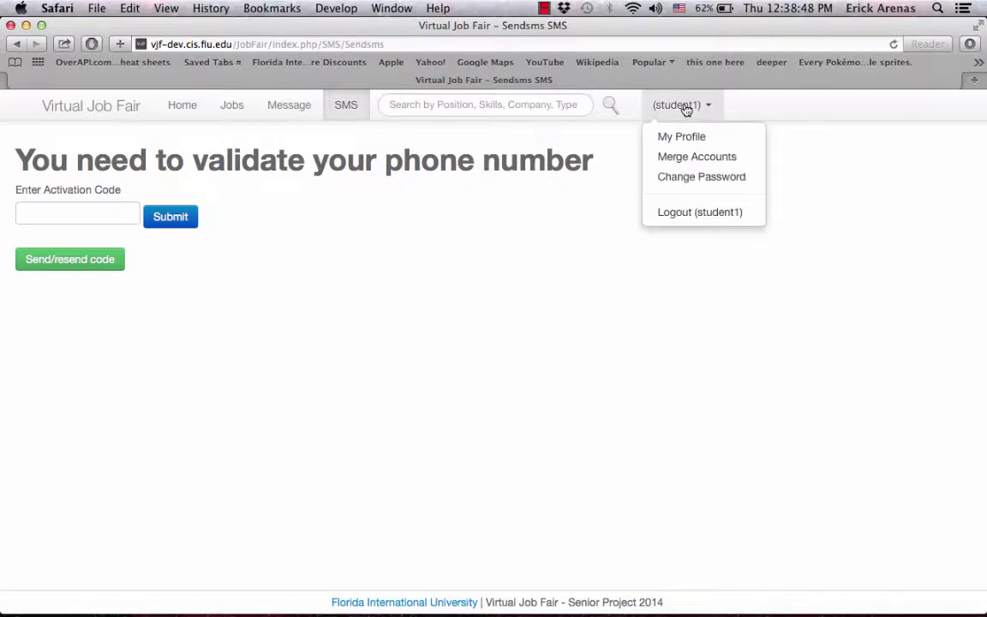
click(683, 139)
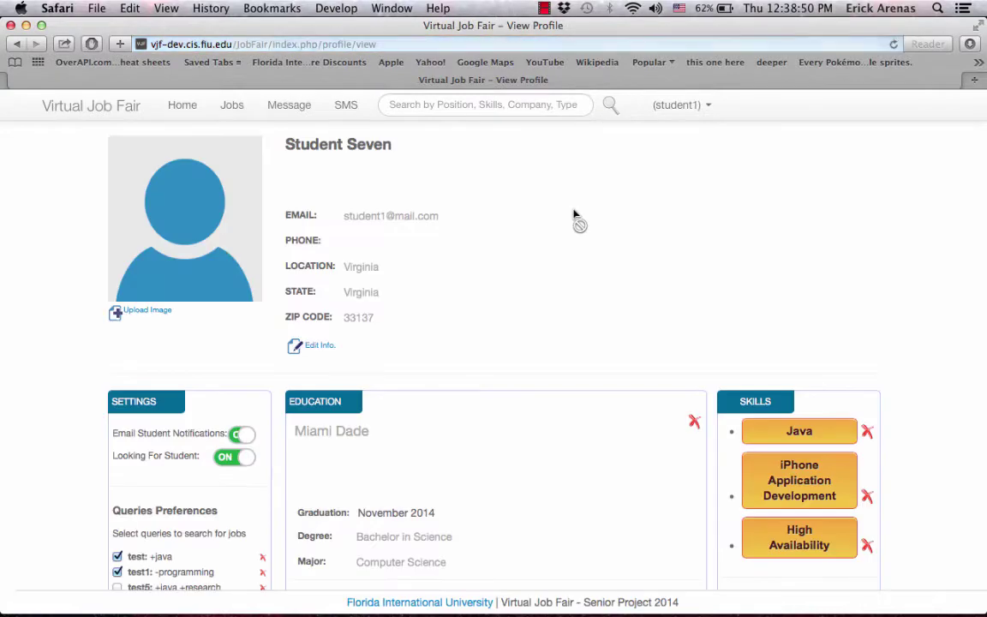
scroll(486, 286, down, 1)
scroll(487, 289, up, 1)
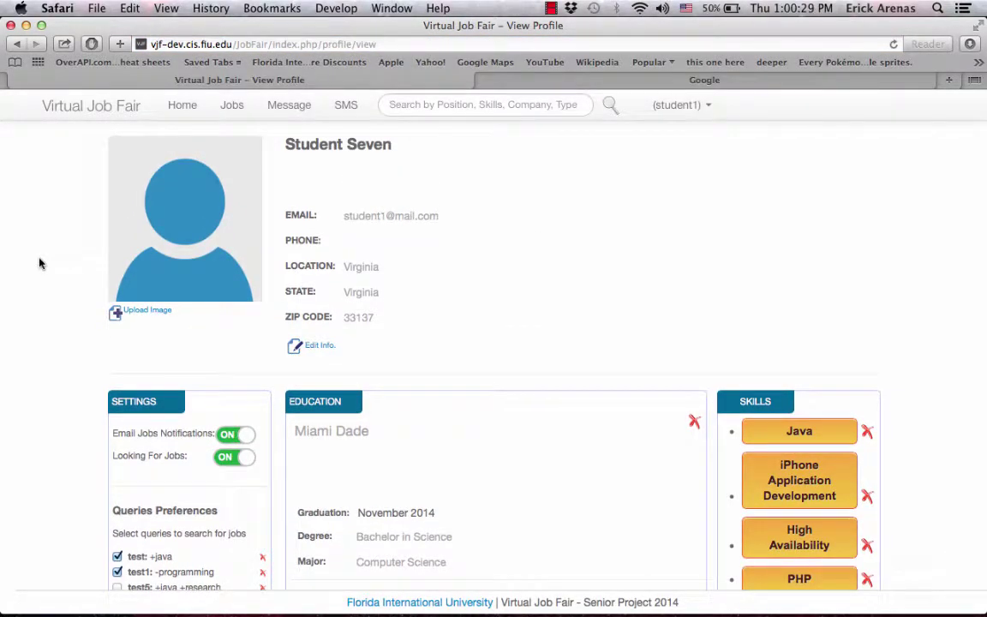
Open the profile image chooser and cancel it, and open the profile information for editing and close it again.
click(146, 314)
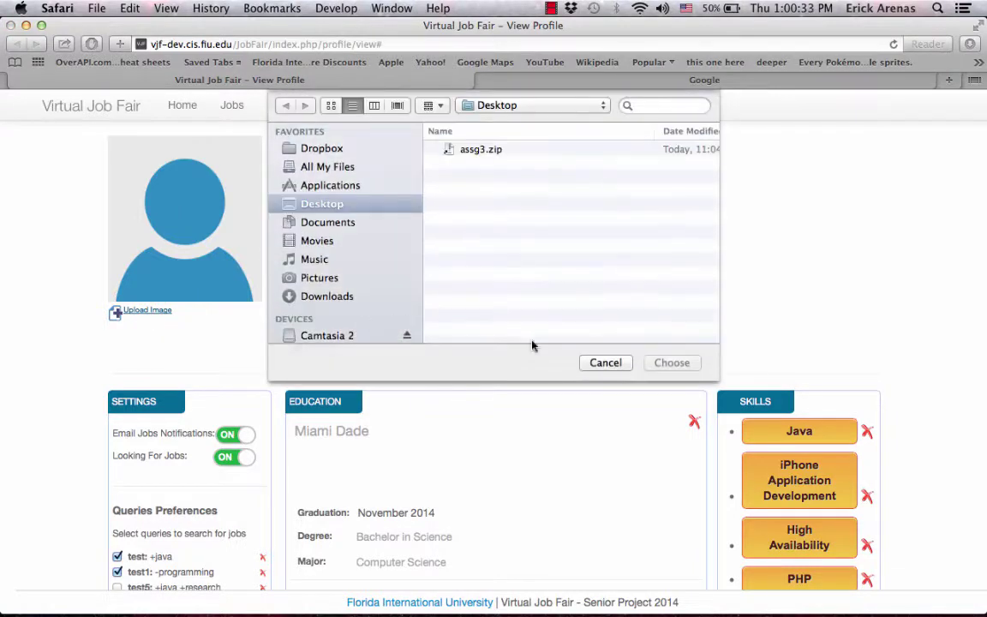
click(591, 365)
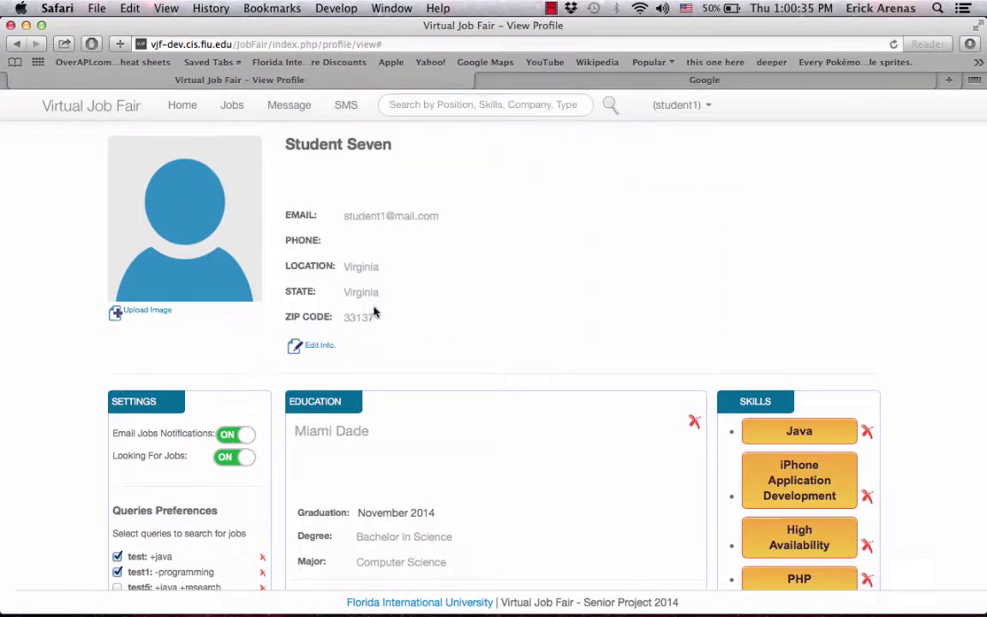
click(314, 344)
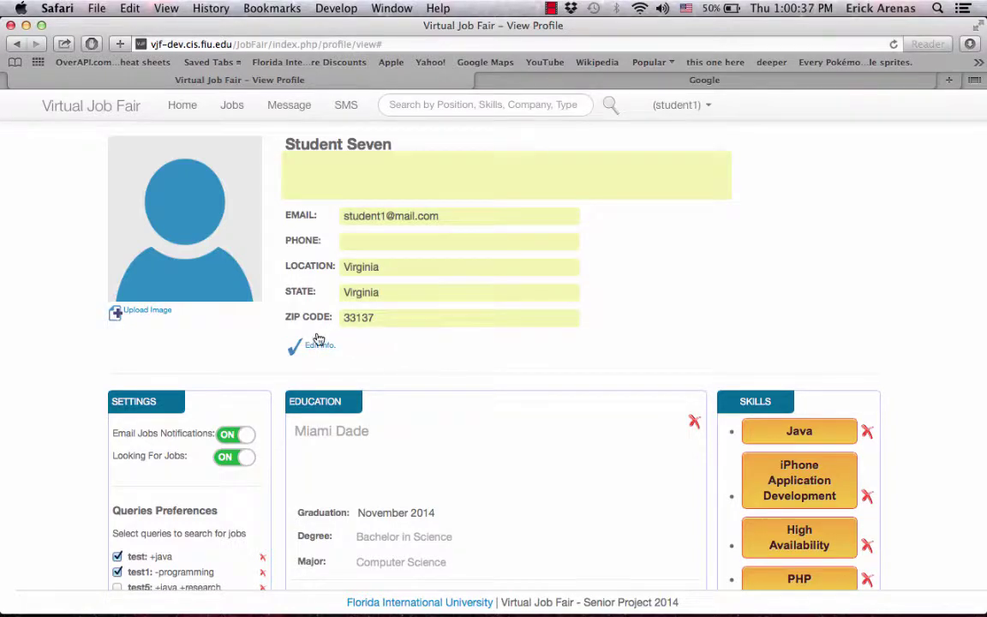
click(324, 347)
Open the entry form for adding education to the profile and examine its fields and the sections around it.
scroll(446, 352, down, 3)
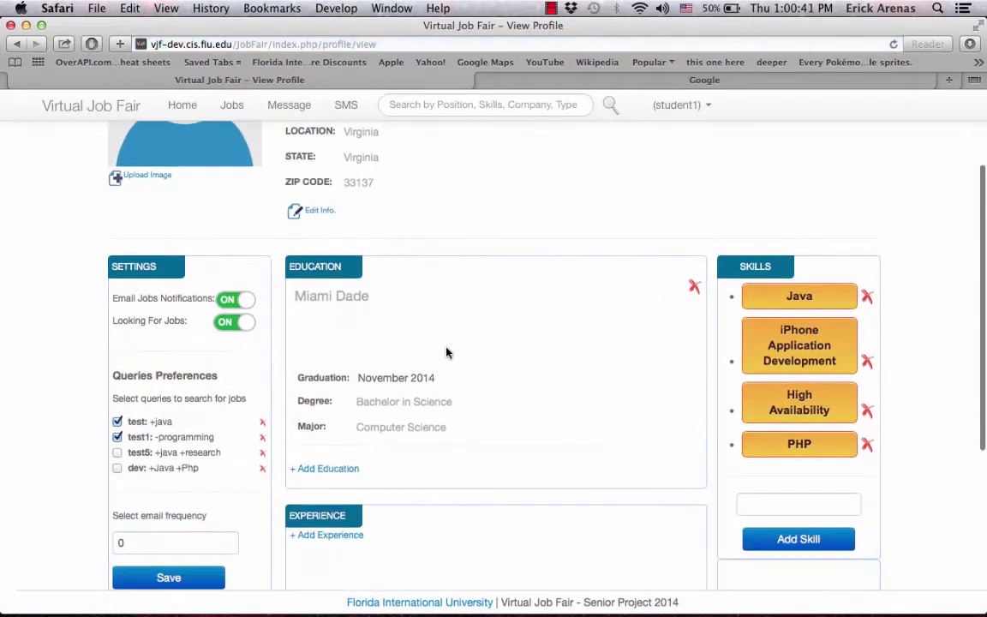
click(334, 469)
scroll(297, 421, down, 3)
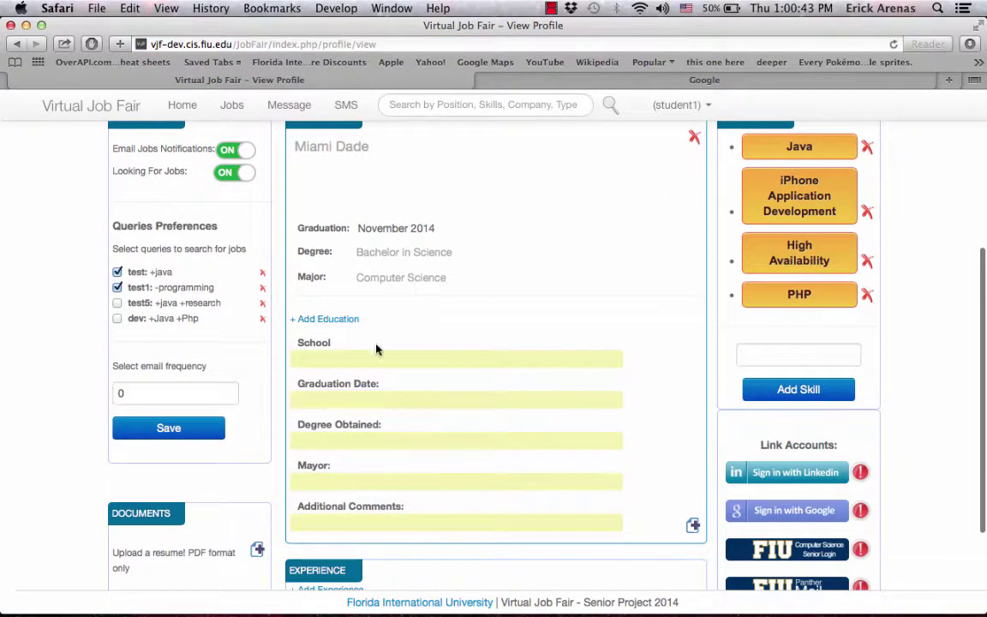
scroll(488, 231, up, 2)
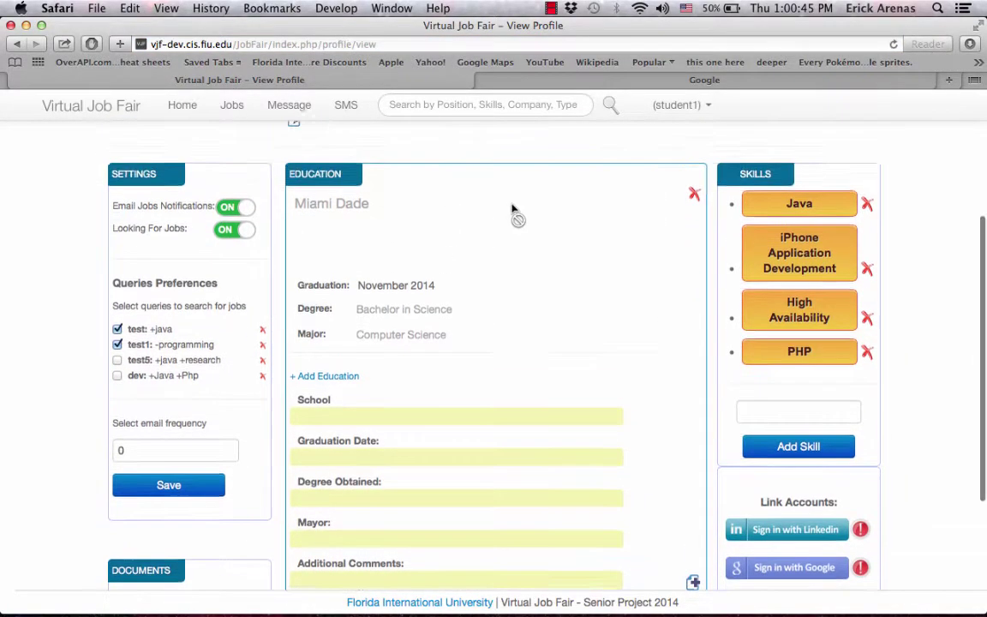
scroll(512, 210, down, 5)
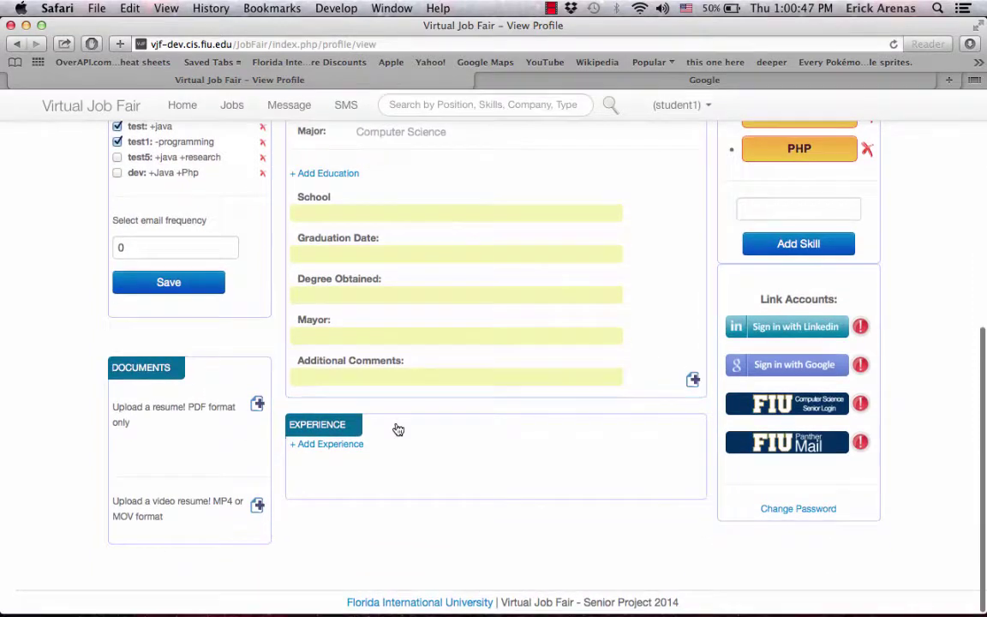
Open the entry form for adding experience to the profile and look over its fields.
click(341, 446)
scroll(469, 427, down, 5)
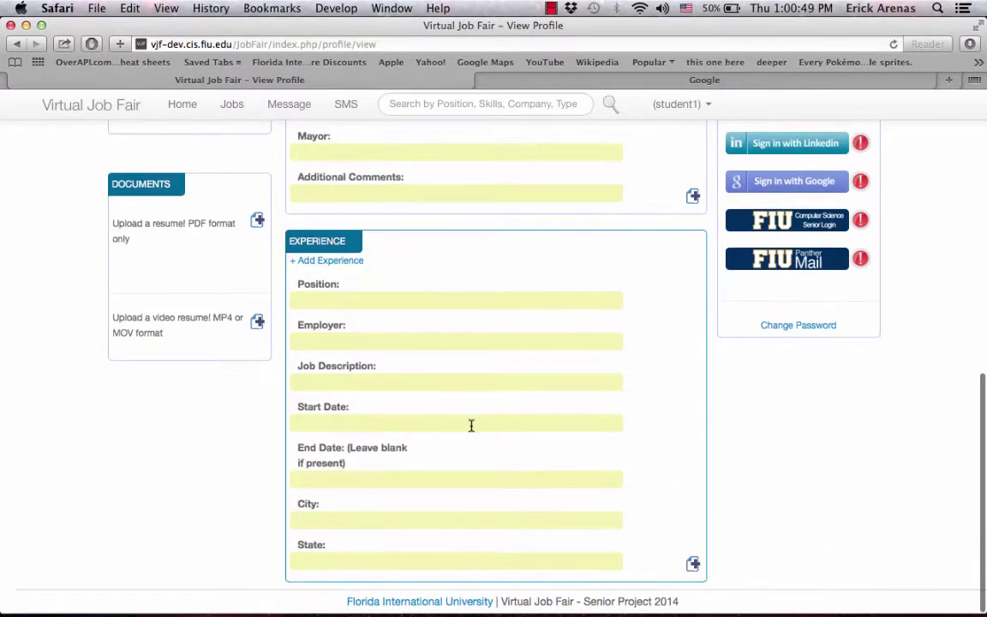
Add the suggested JavaScript skill to the profile's skills and save the skills.
scroll(470, 430, up, 6)
scroll(471, 430, up, 6)
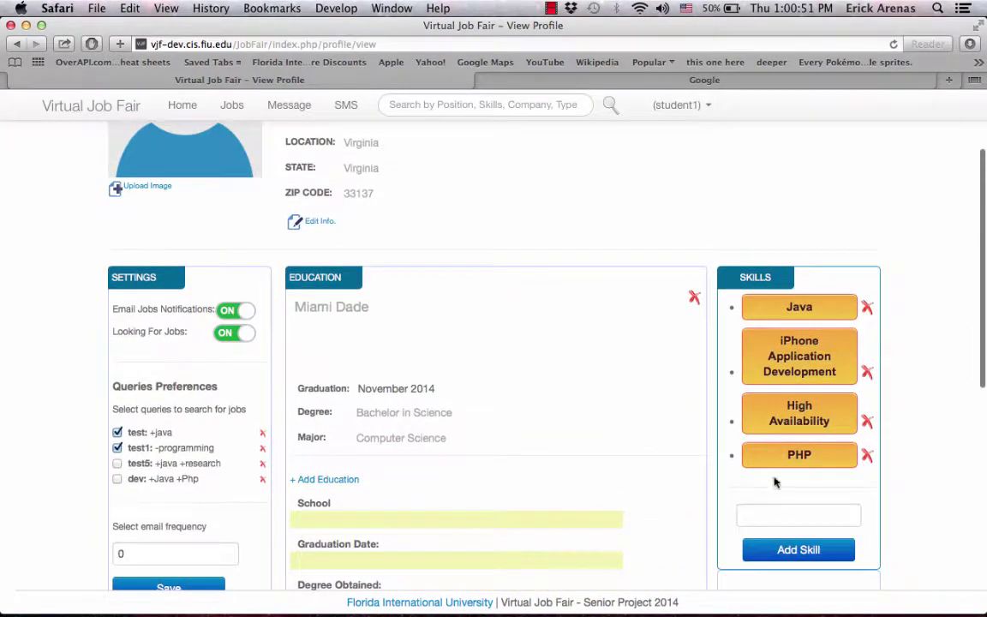
click(751, 516)
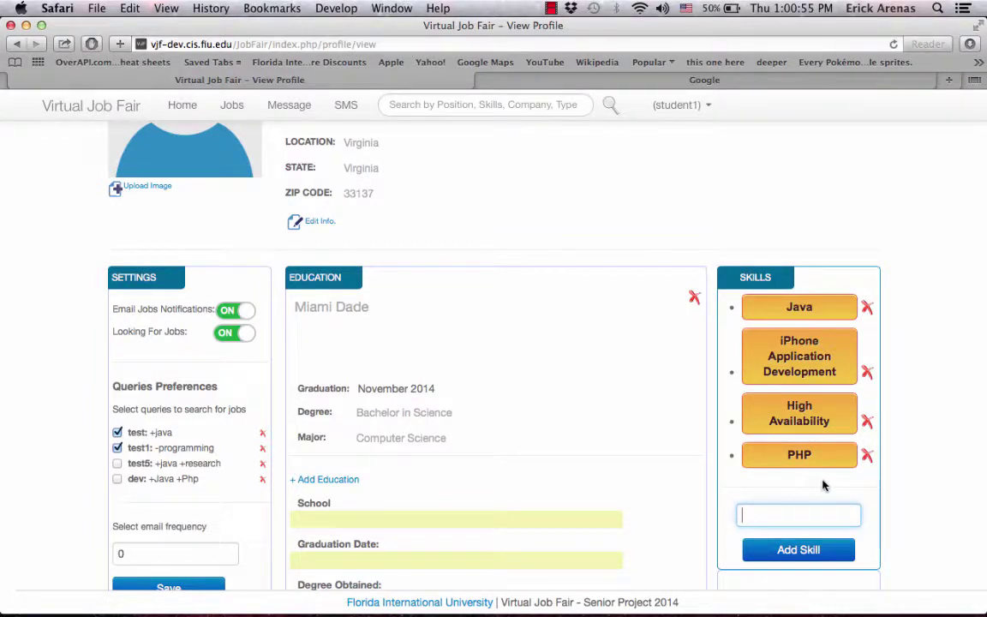
text(Java)
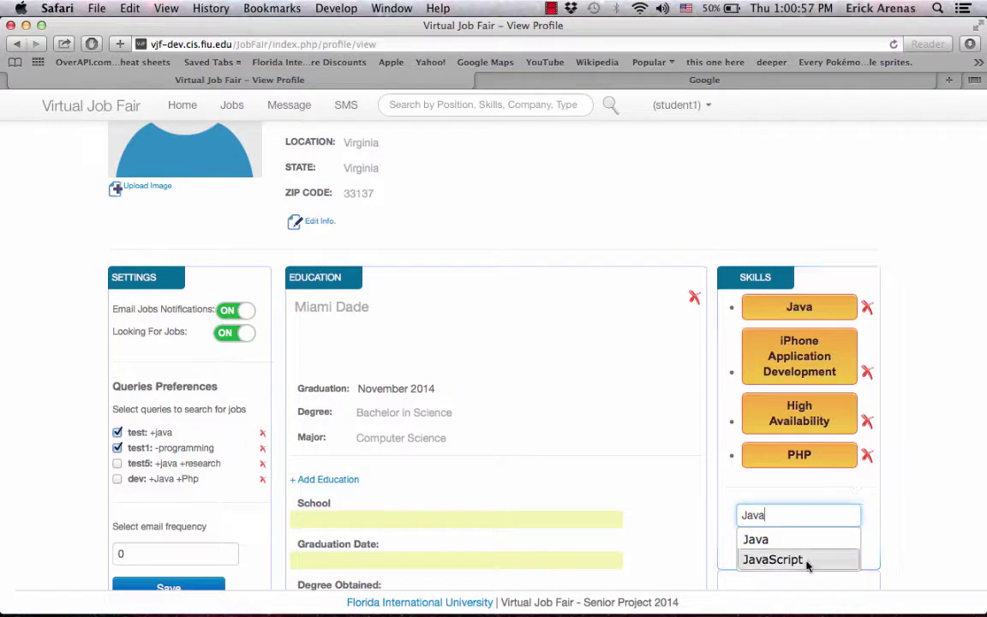
click(806, 561)
scroll(836, 480, down, 1)
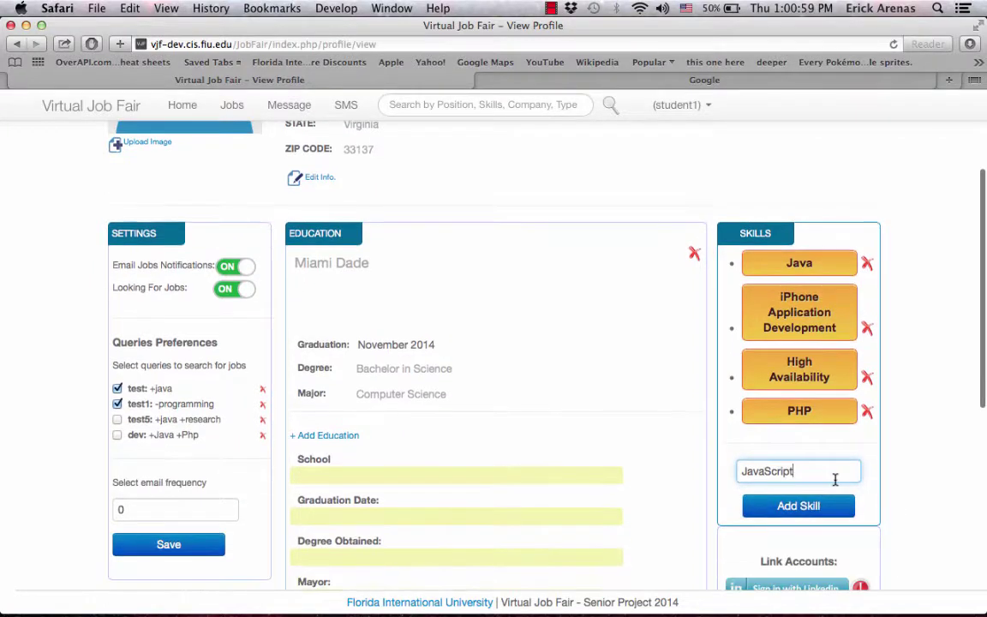
click(794, 507)
scroll(796, 506, down, 1)
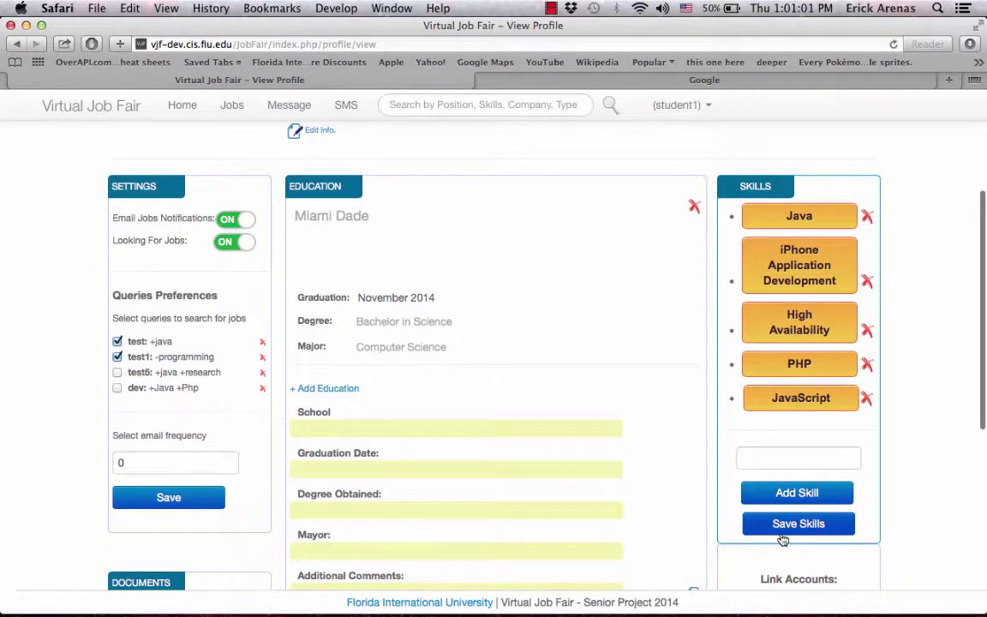
click(790, 532)
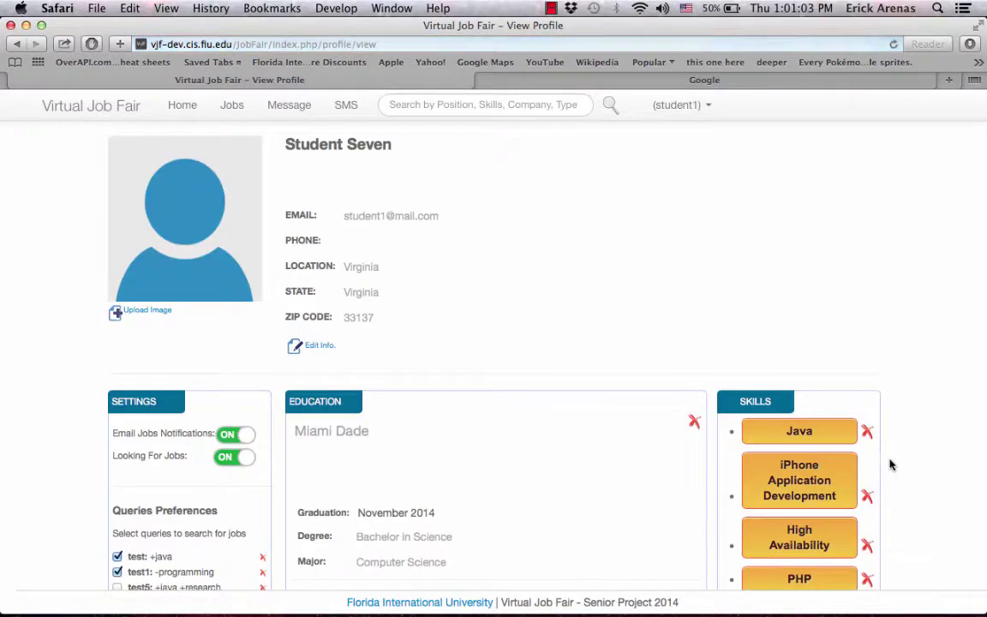
Try to link the LinkedIn account to the profile by allowing Job Fair access, and return to the profile.
scroll(891, 465, down, 3)
scroll(891, 464, up, 3)
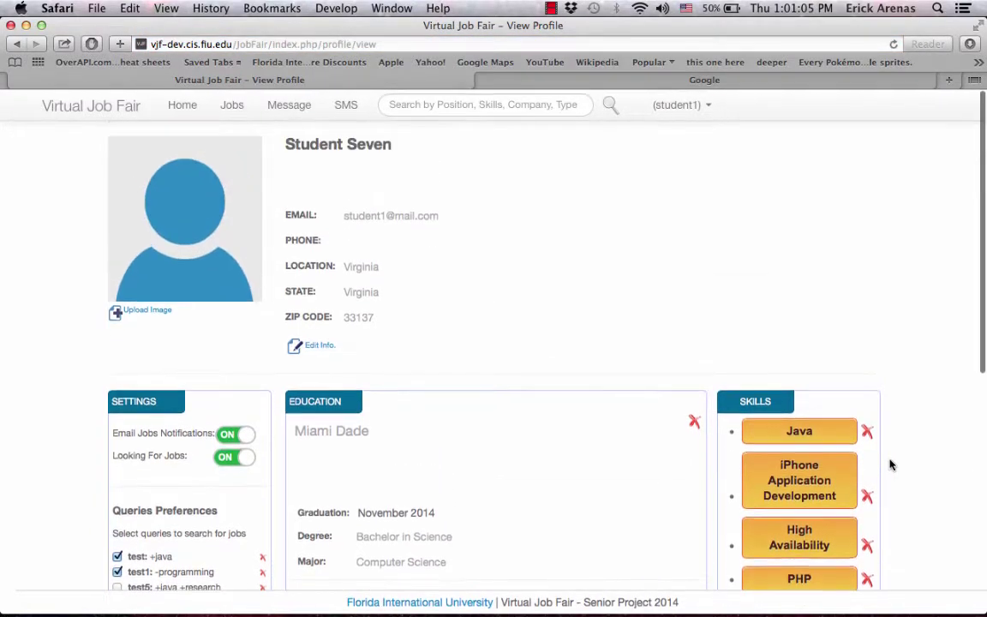
scroll(891, 464, down, 5)
scroll(891, 465, down, 1)
scroll(891, 464, up, 3)
scroll(891, 464, down, 5)
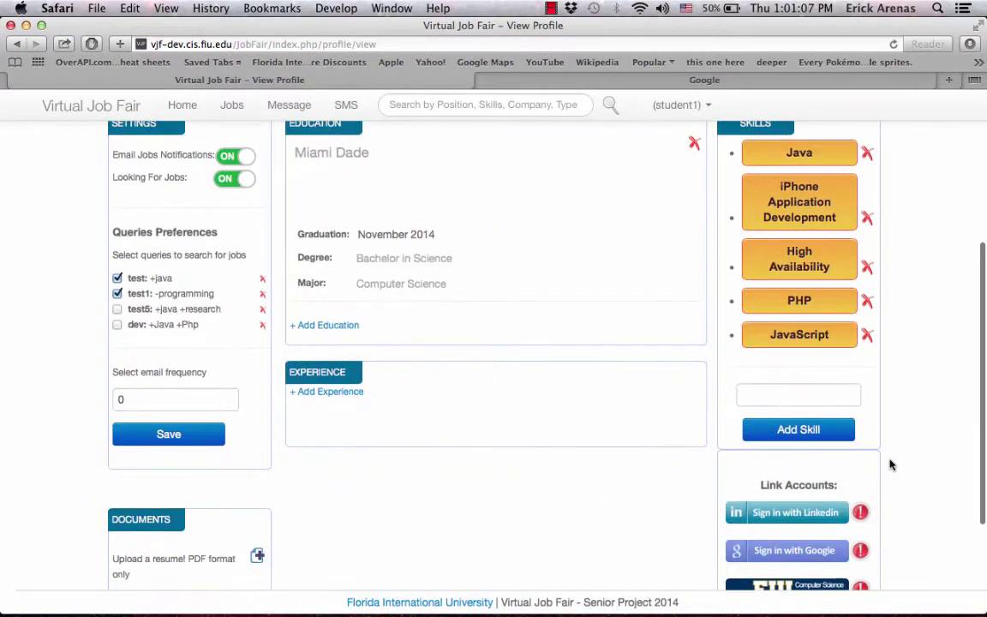
scroll(889, 464, down, 1)
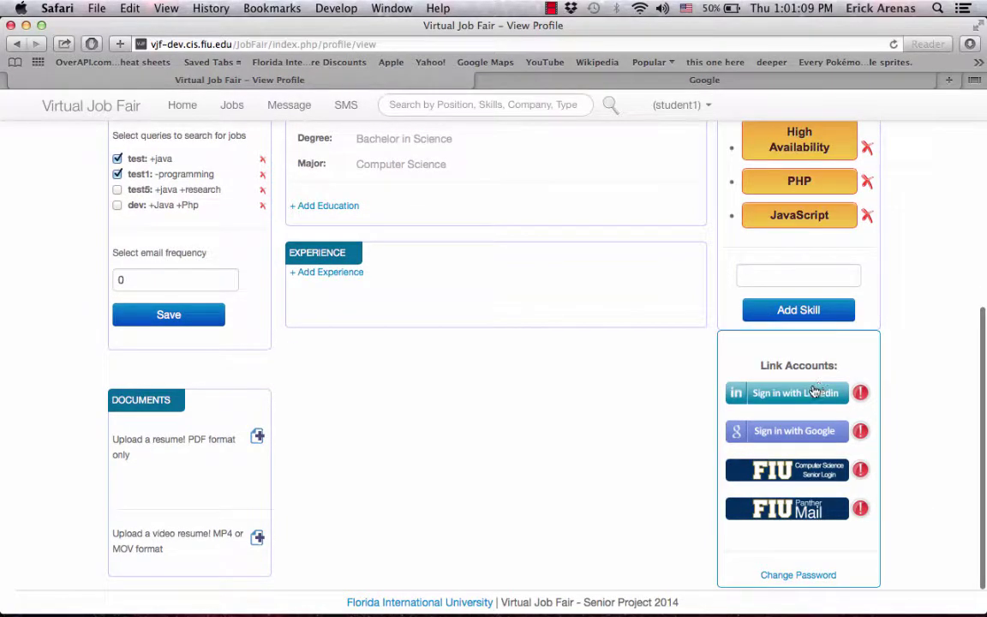
click(807, 391)
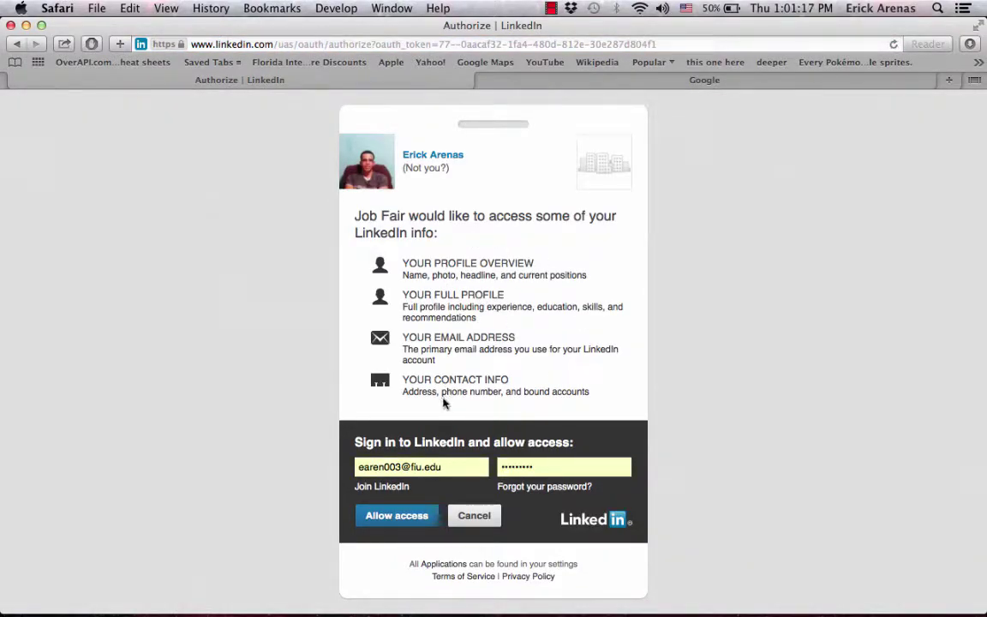
click(401, 517)
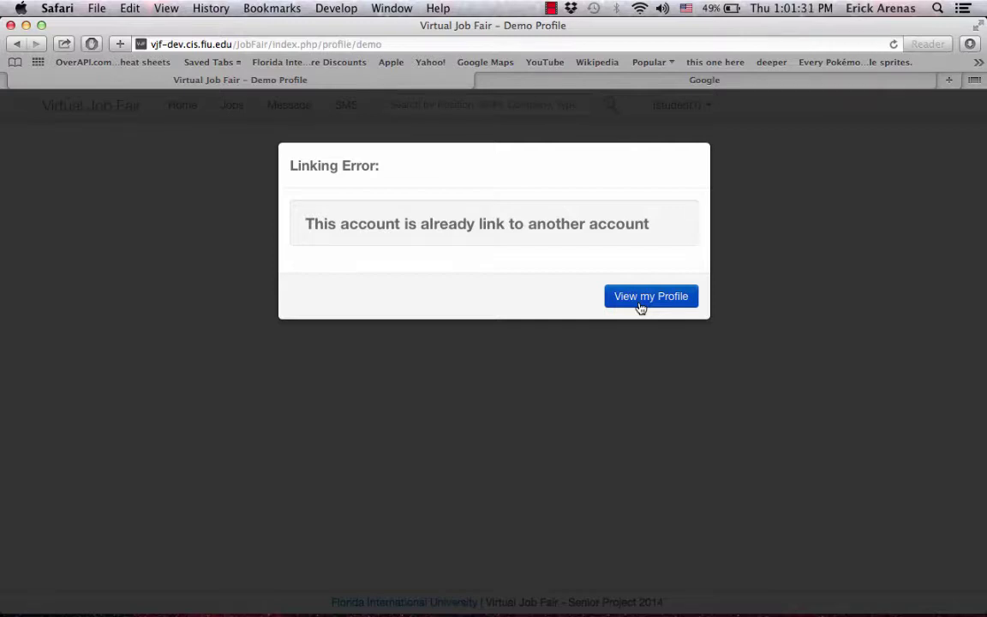
click(640, 307)
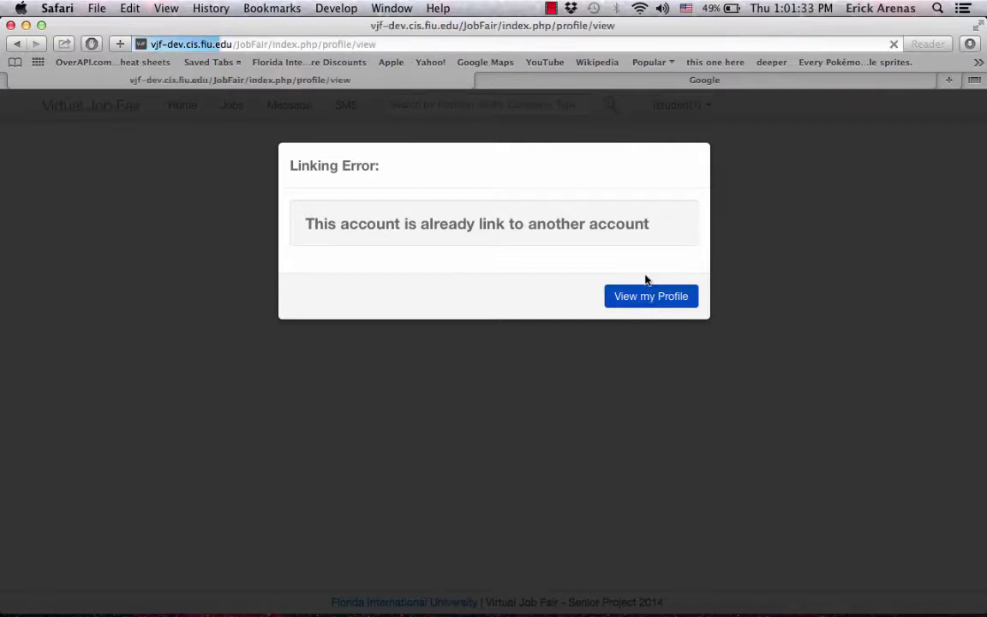
Examine the profile's documents section with its PDF resume and video resume upload options.
scroll(630, 280, down, 2)
scroll(629, 279, down, 9)
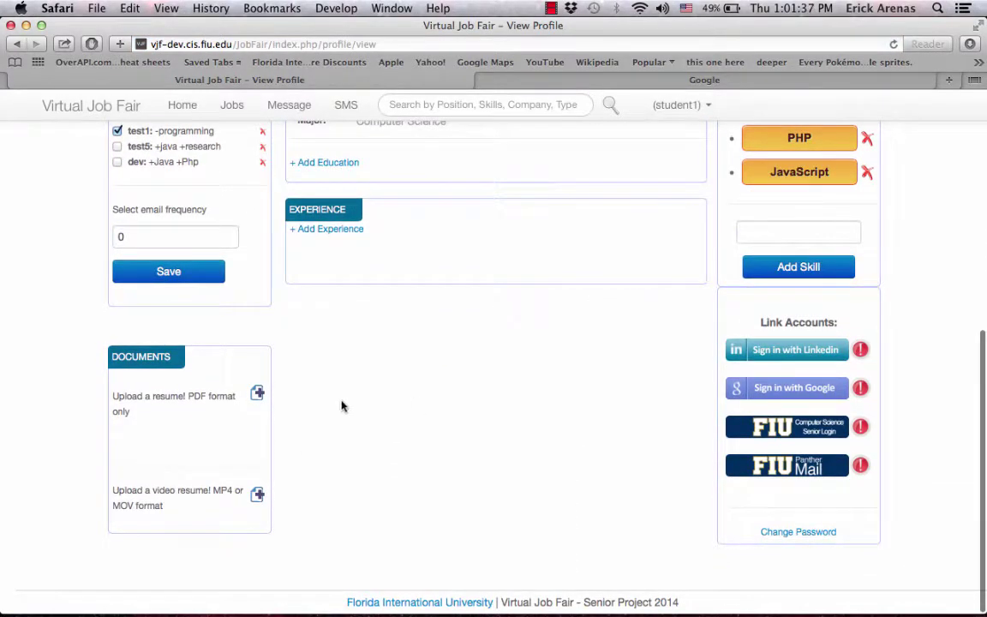
scroll(363, 364, down, 1)
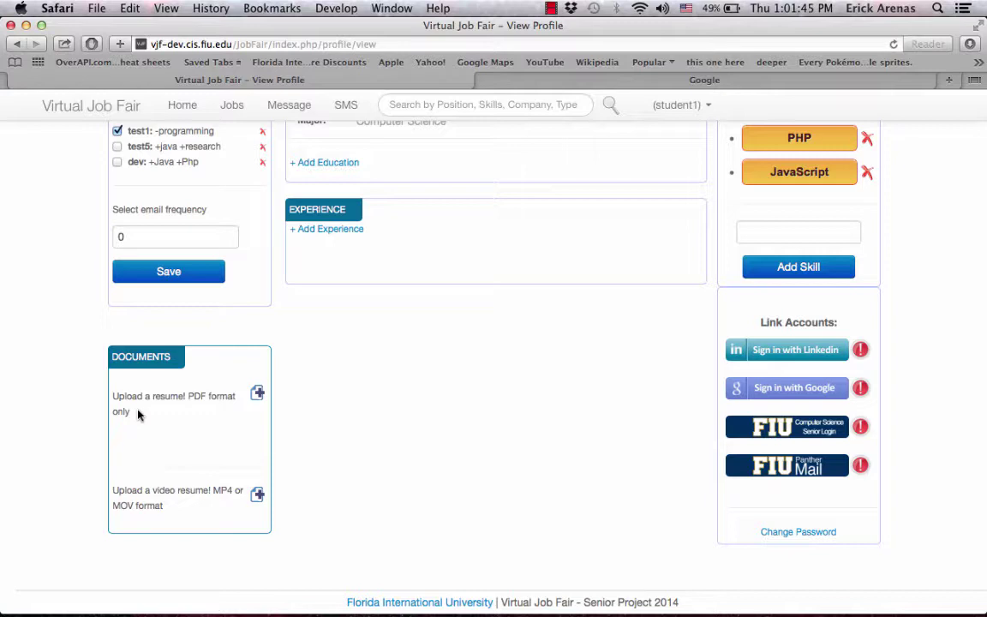
Turn off email job notifications in the profile settings, keeping Looking For Jobs on.
scroll(139, 413, up, 5)
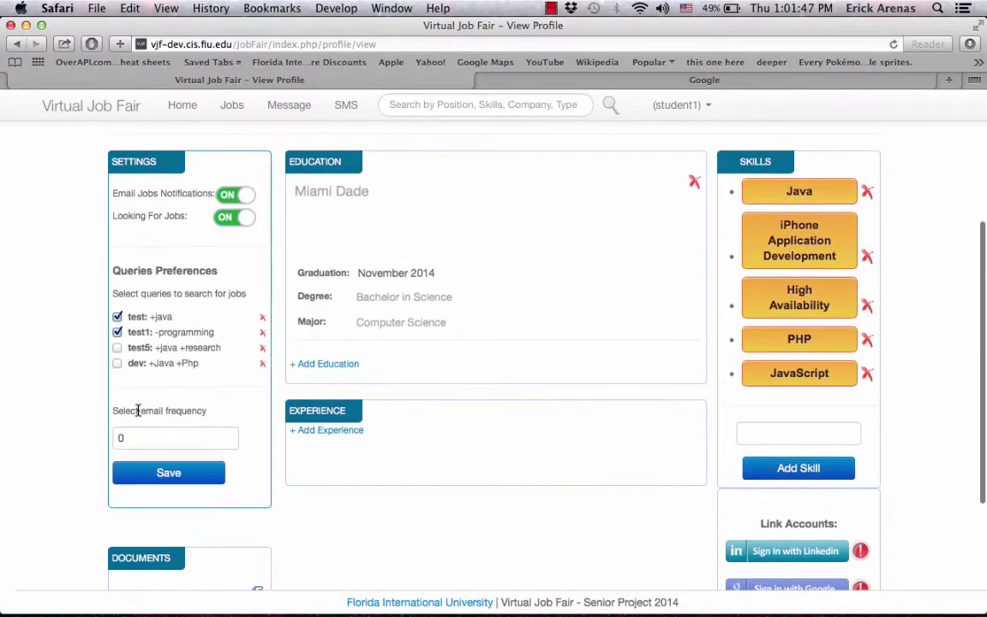
scroll(58, 401, up, 4)
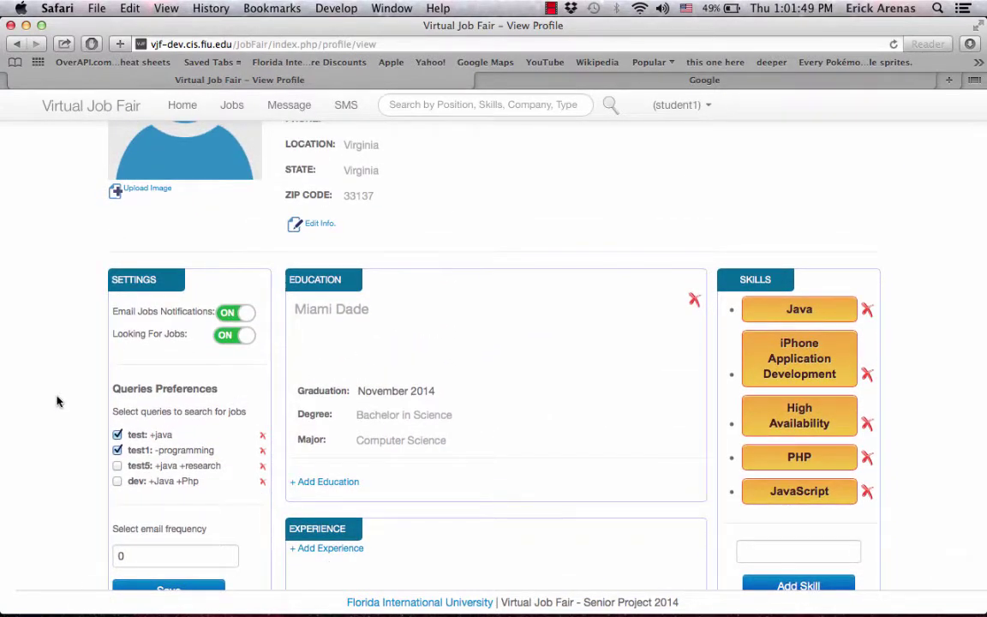
scroll(58, 401, down, 2)
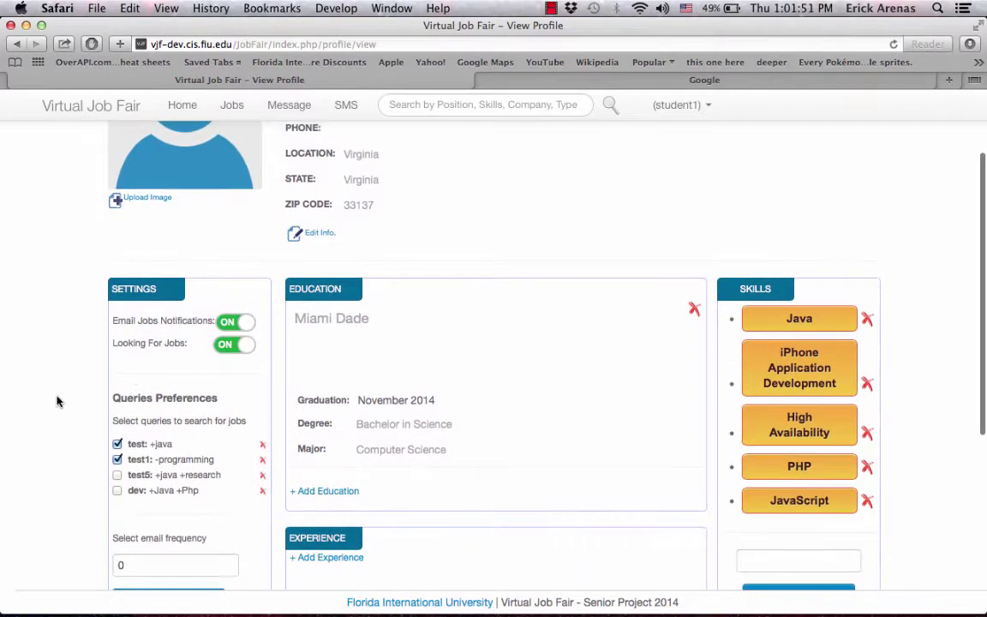
click(224, 322)
click(223, 323)
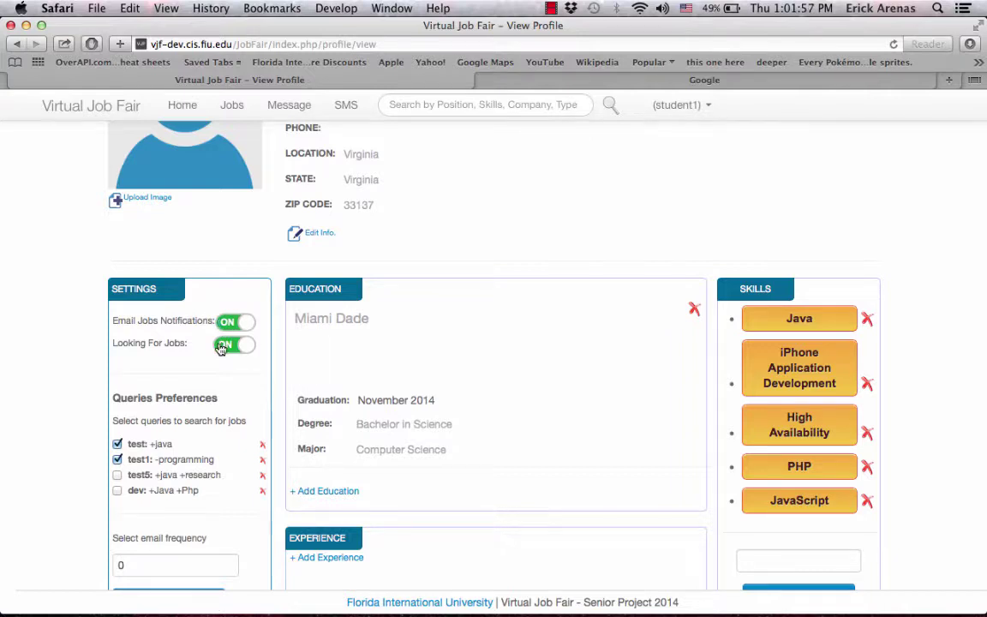
click(225, 345)
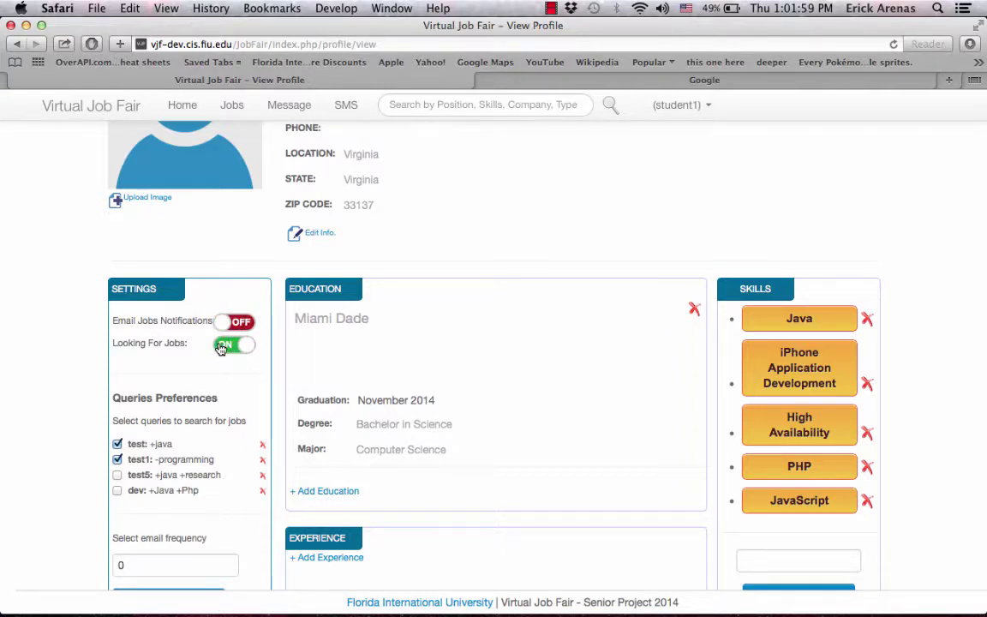
Leave only the test (+java) query selected for job searches, set the email frequency to 5, and save the preferences.
scroll(62, 371, down, 1)
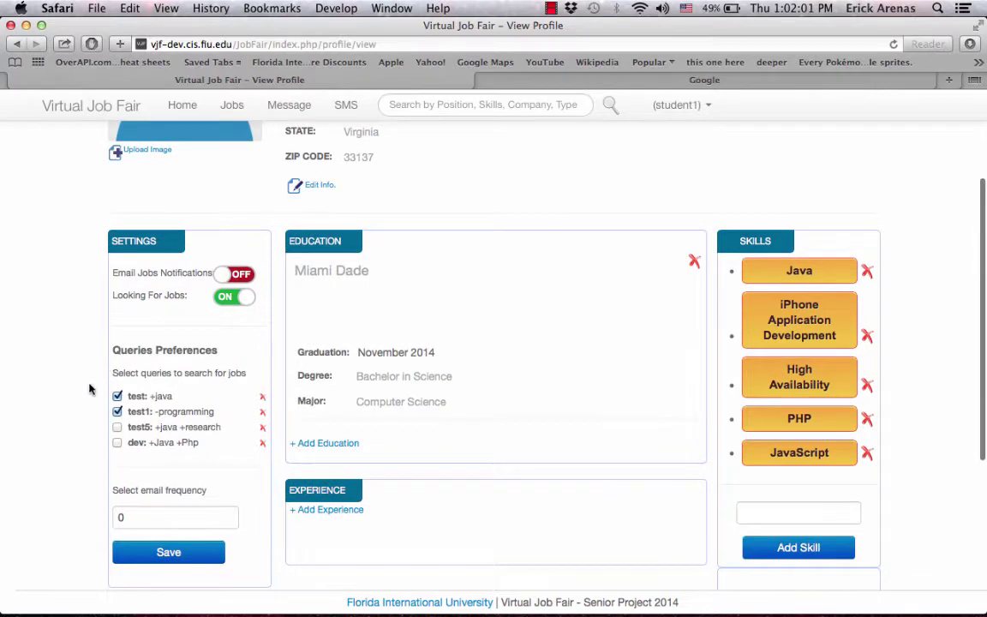
scroll(73, 360, down, 1)
click(117, 342)
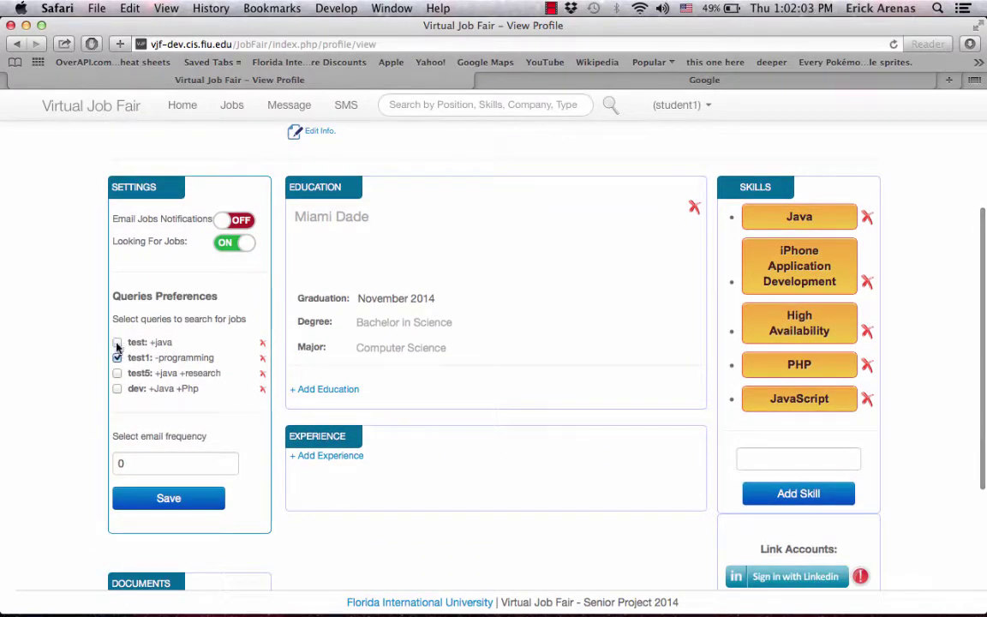
click(119, 358)
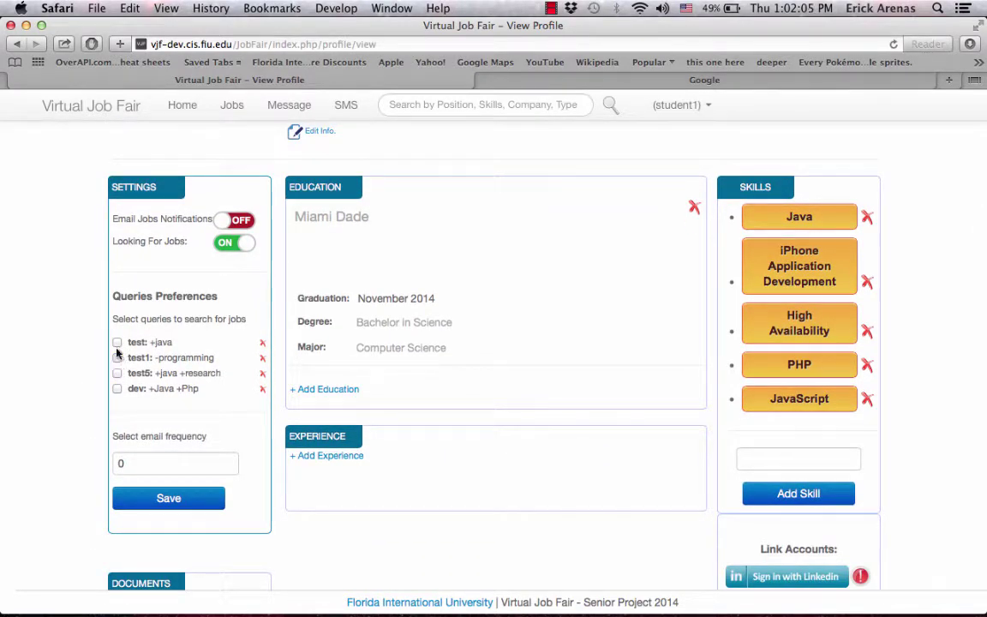
click(117, 343)
click(128, 463)
key(BackSpace)
text(5)
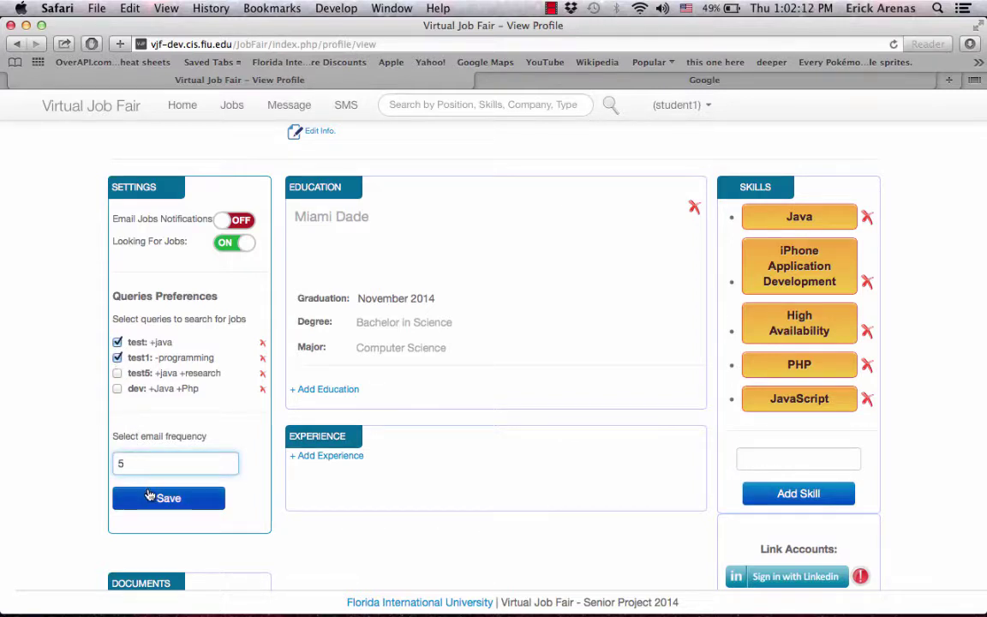
click(117, 358)
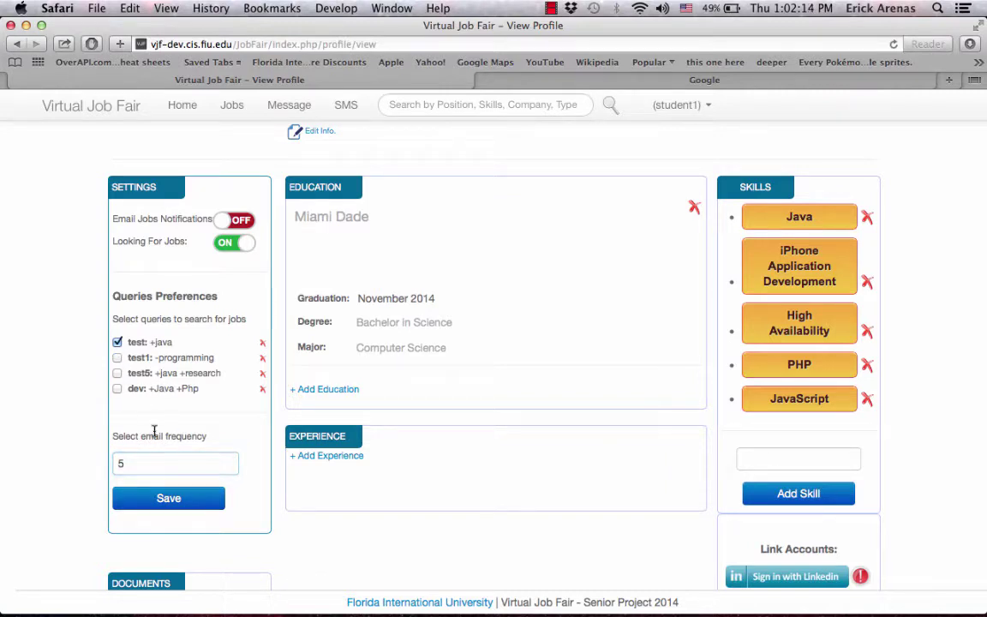
click(143, 496)
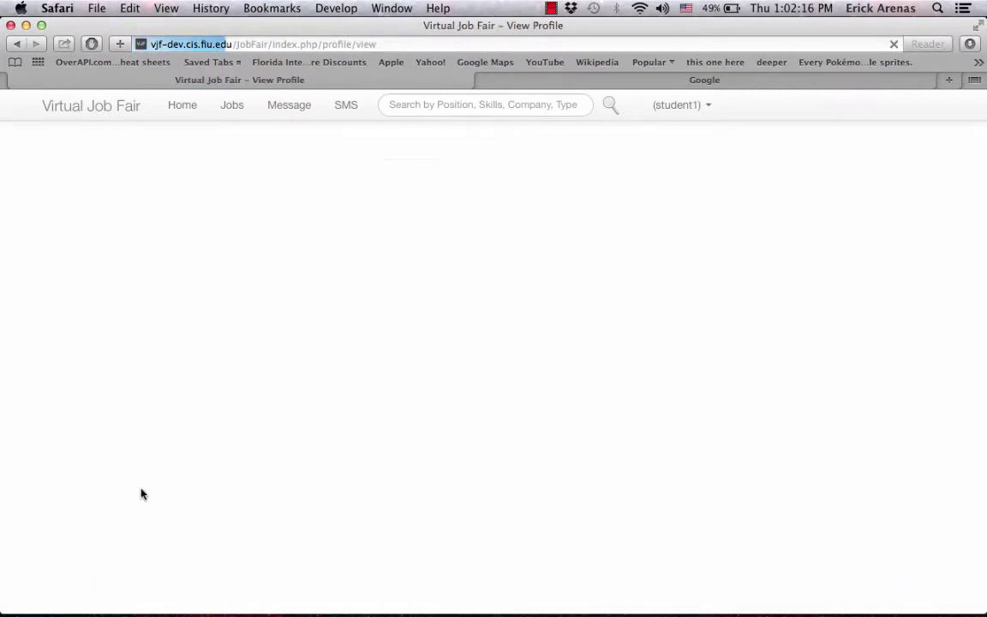
scroll(44, 404, down, 3)
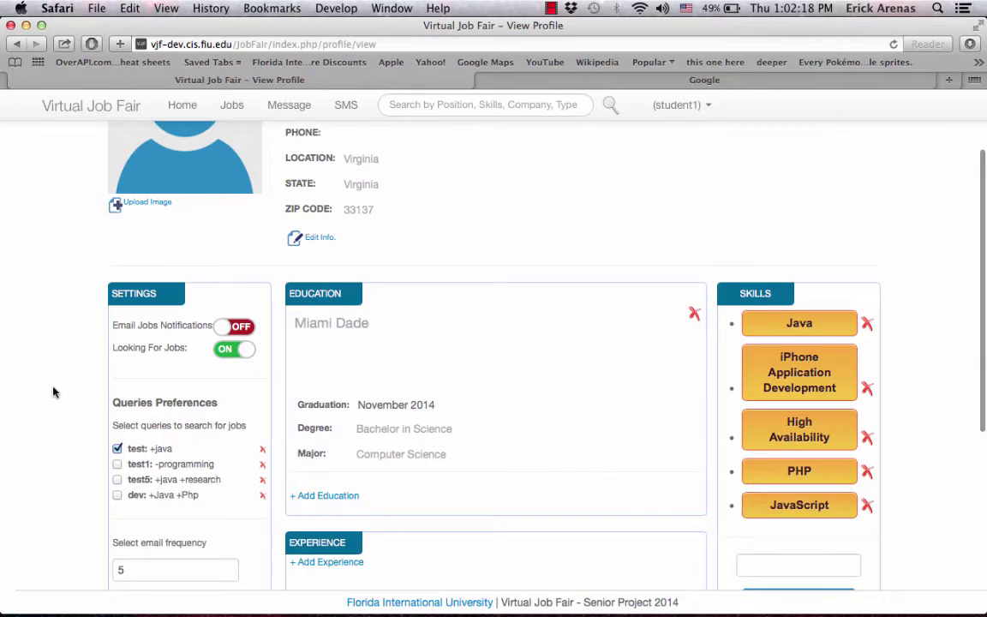